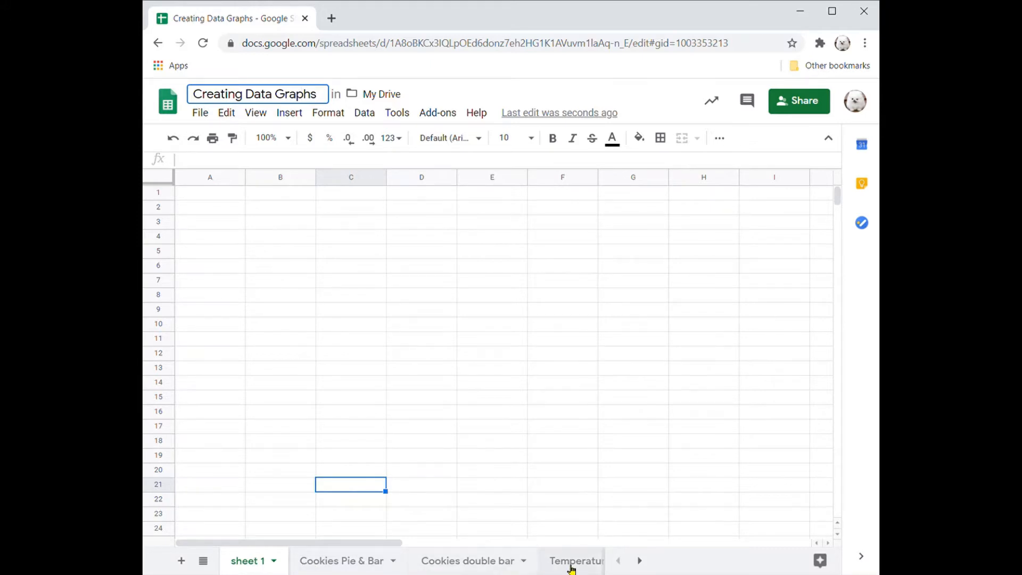
# Rename the sheet called sheet 1 as "blank".
pyautogui.click(649, 560)
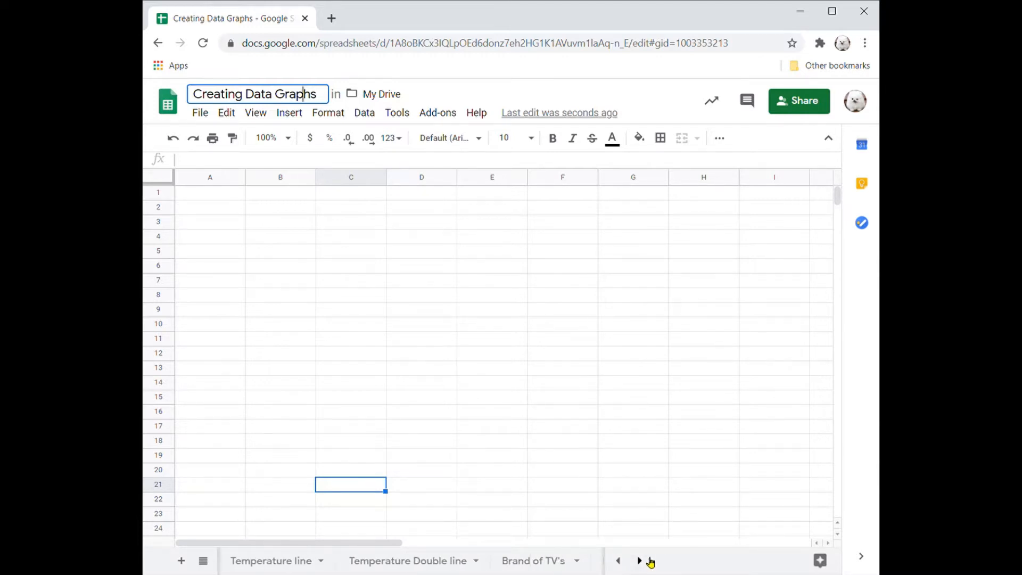
pyautogui.click(620, 562)
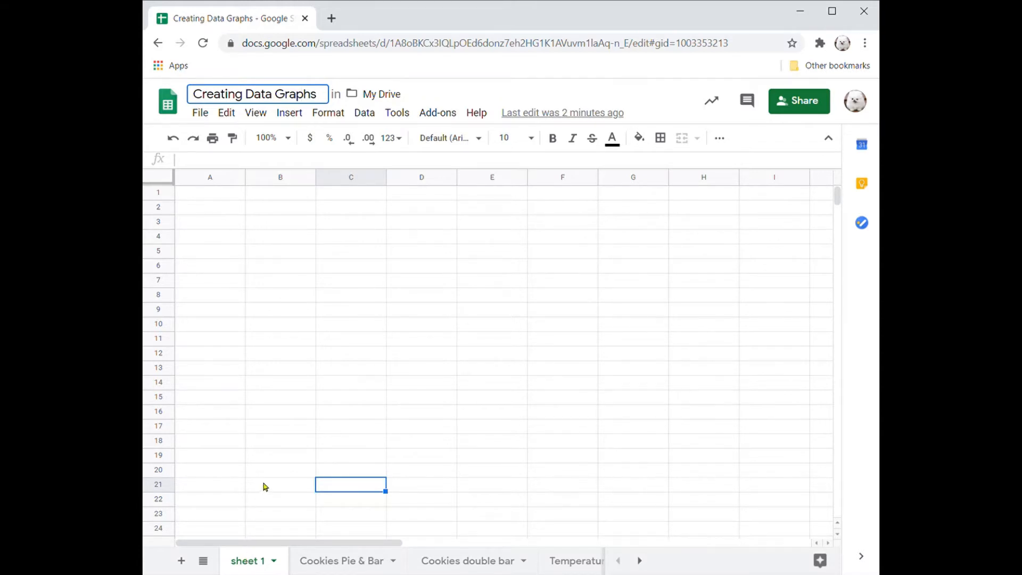
pyautogui.doubleClick(248, 561)
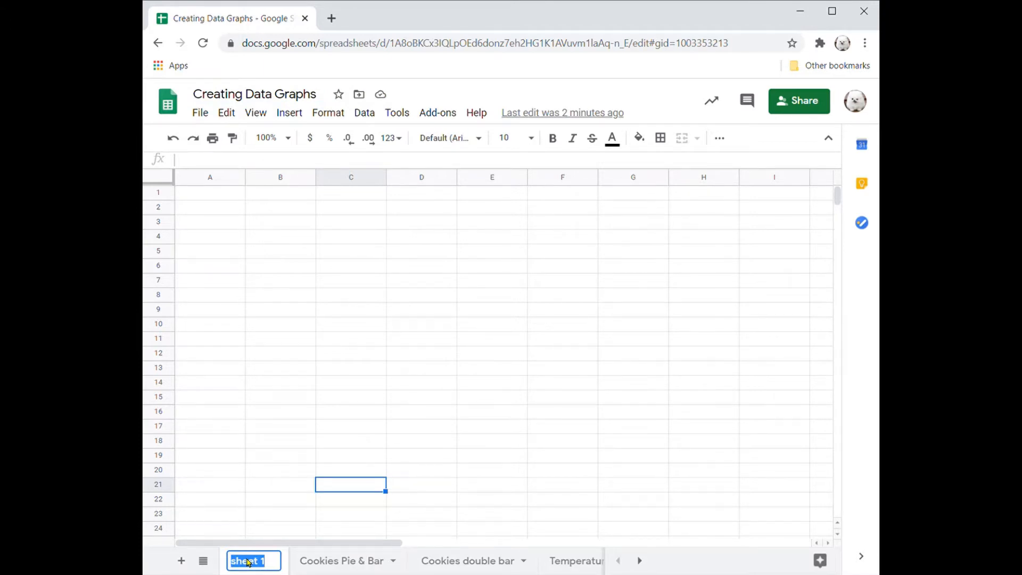
pyautogui.write('blank')
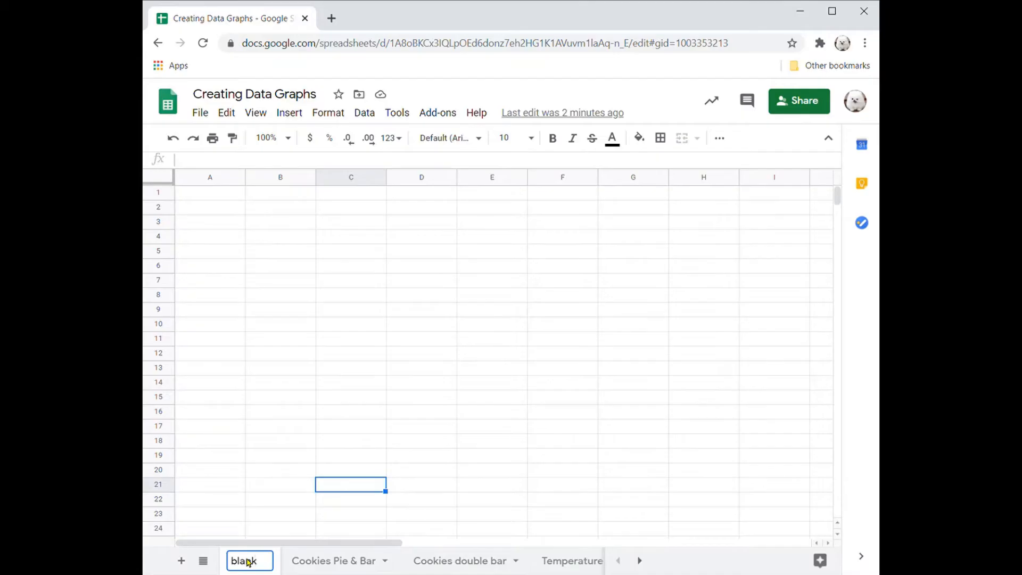
pyautogui.click(264, 350)
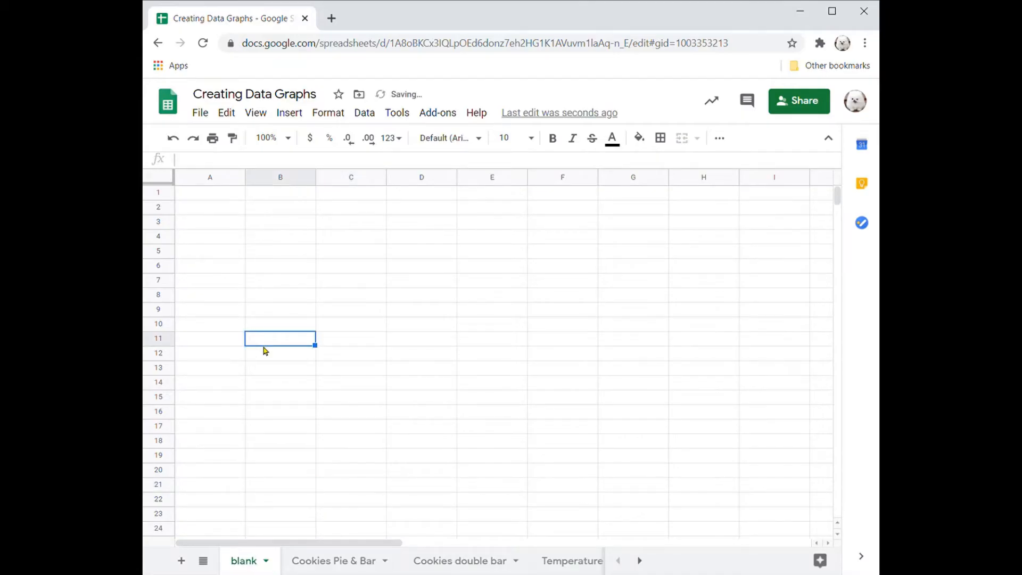
# Enter "type" in cell B4 of the blank sheet and set its font size to 11.
pyautogui.click(298, 302)
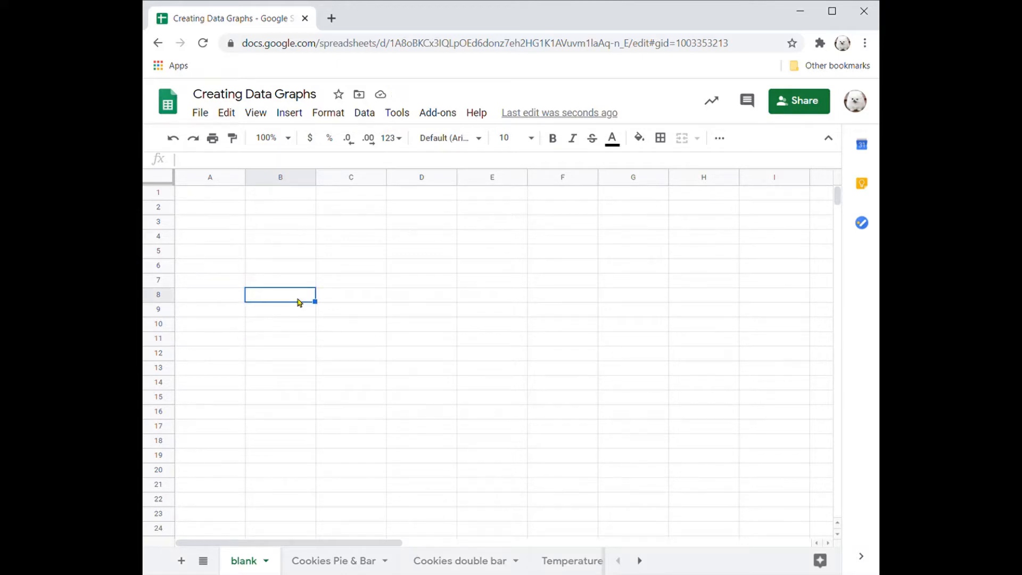
pyautogui.click(344, 296)
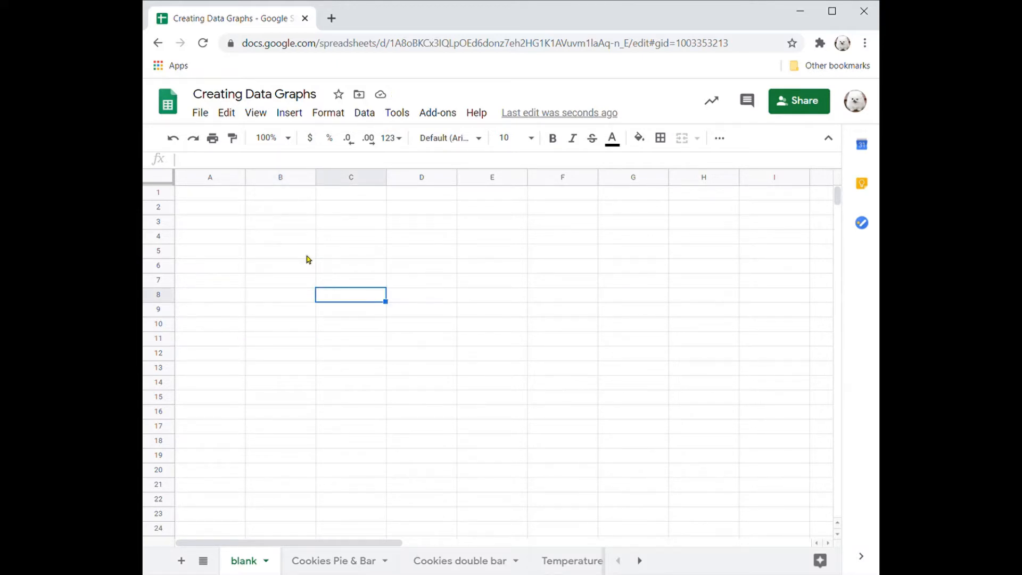
pyautogui.click(297, 240)
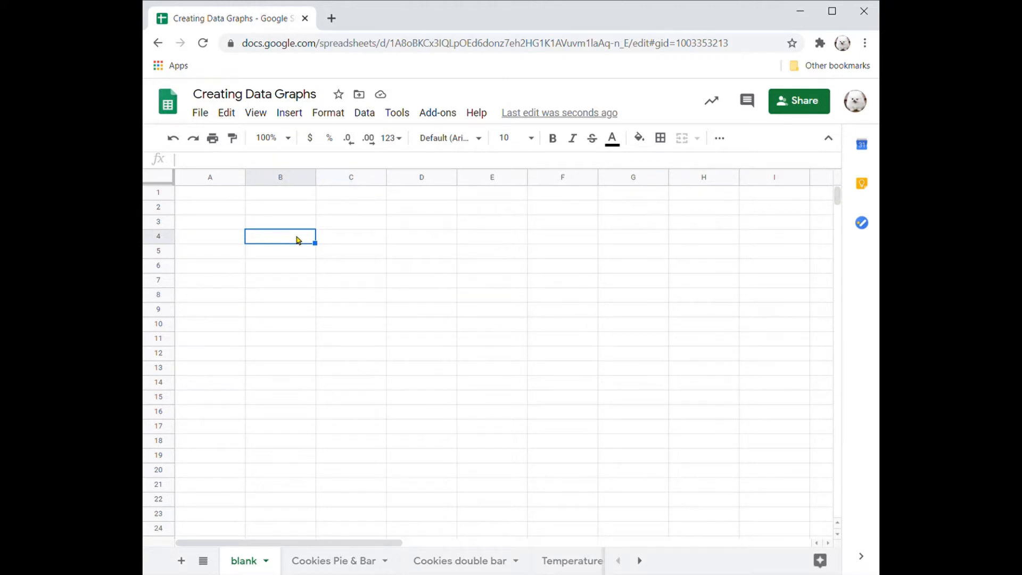
pyautogui.write('type')
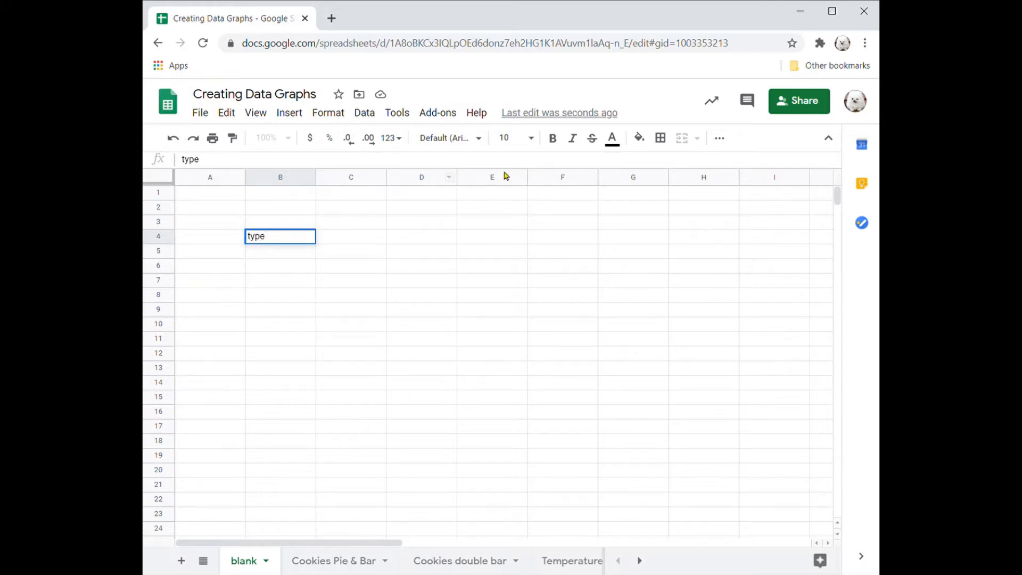
pyautogui.click(531, 139)
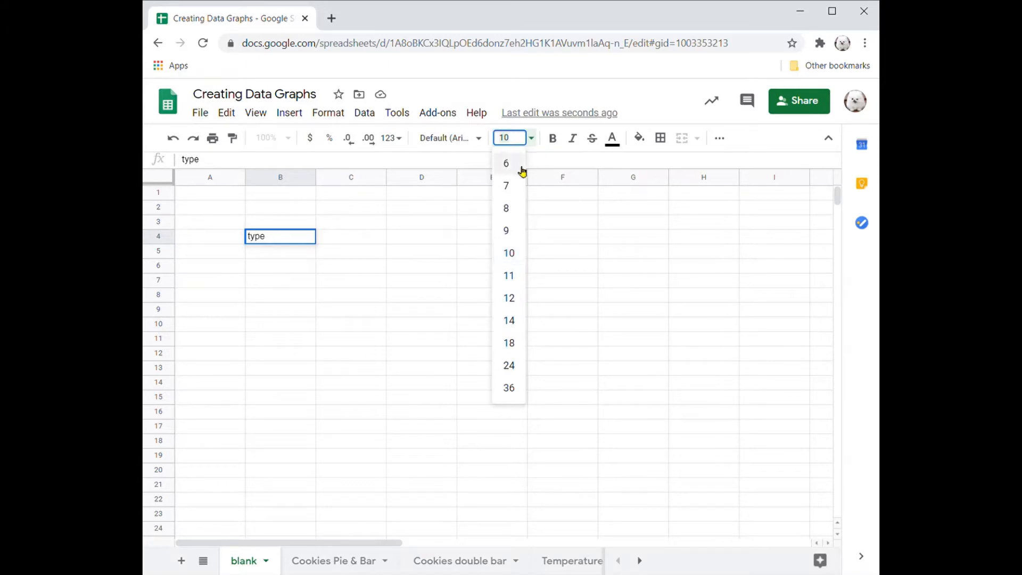
pyautogui.click(520, 282)
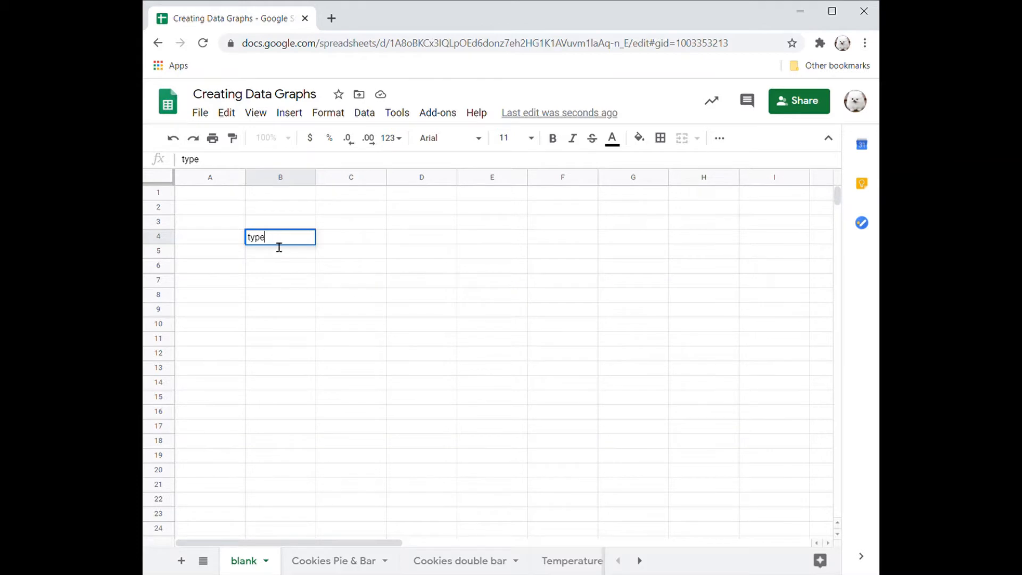
# Change the font of the text in cell B4 to Impact.
pyautogui.moveTo(301, 243); pyautogui.dragTo(246, 238)
pyautogui.click(466, 143)
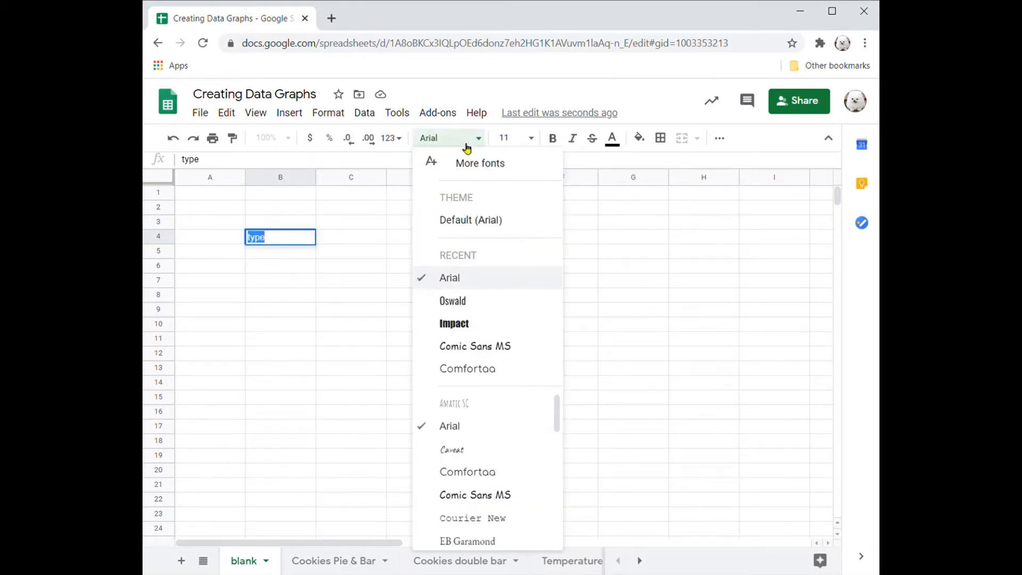
pyautogui.click(492, 329)
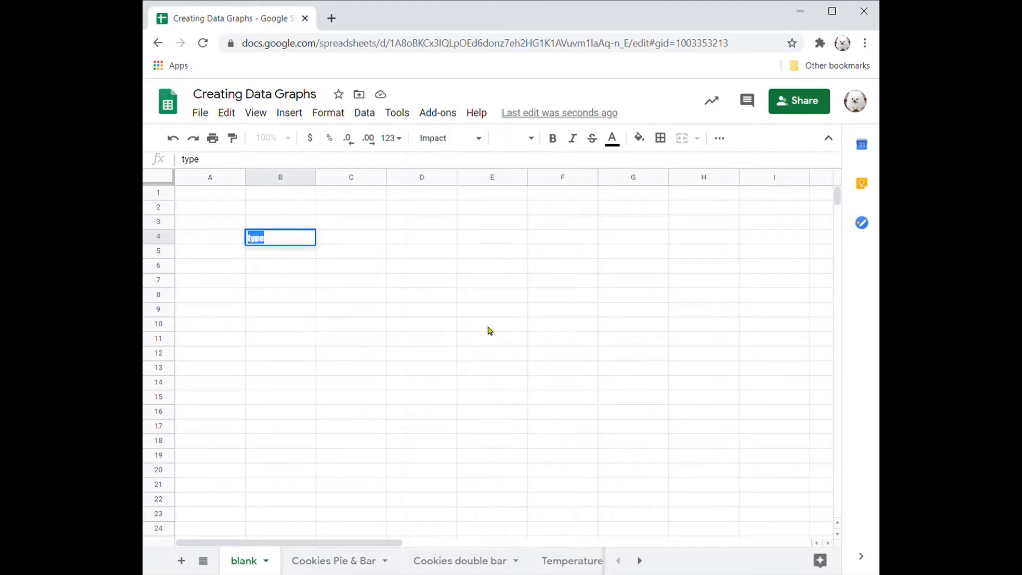
pyautogui.click(383, 282)
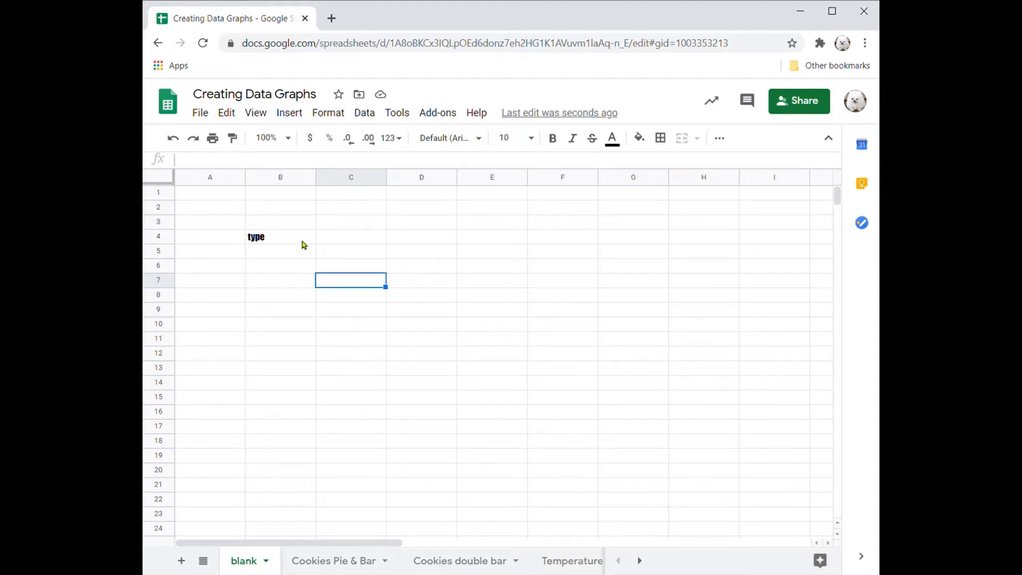
pyautogui.click(302, 241)
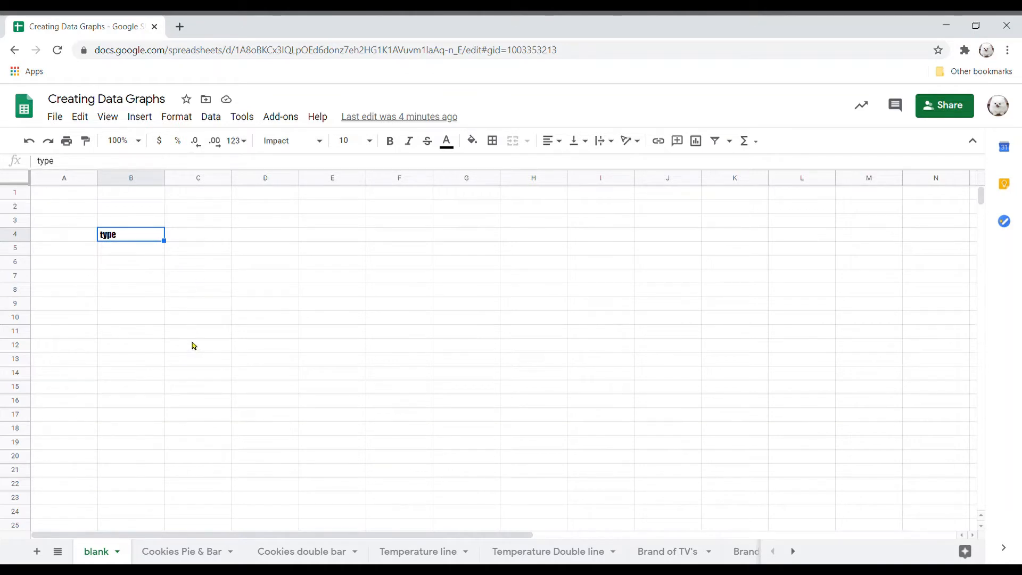
# Insert a chart from the cookie data in B5:C11 on the Cookies Pie & Bar sheet.
pyautogui.click(183, 554)
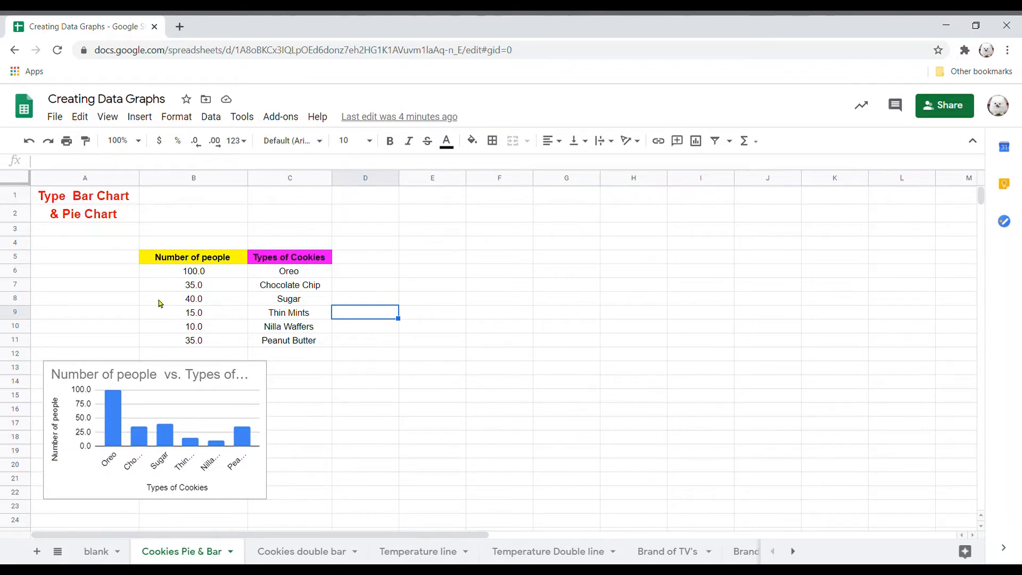
pyautogui.click(149, 257)
pyautogui.moveTo(186, 266); pyautogui.dragTo(313, 349)
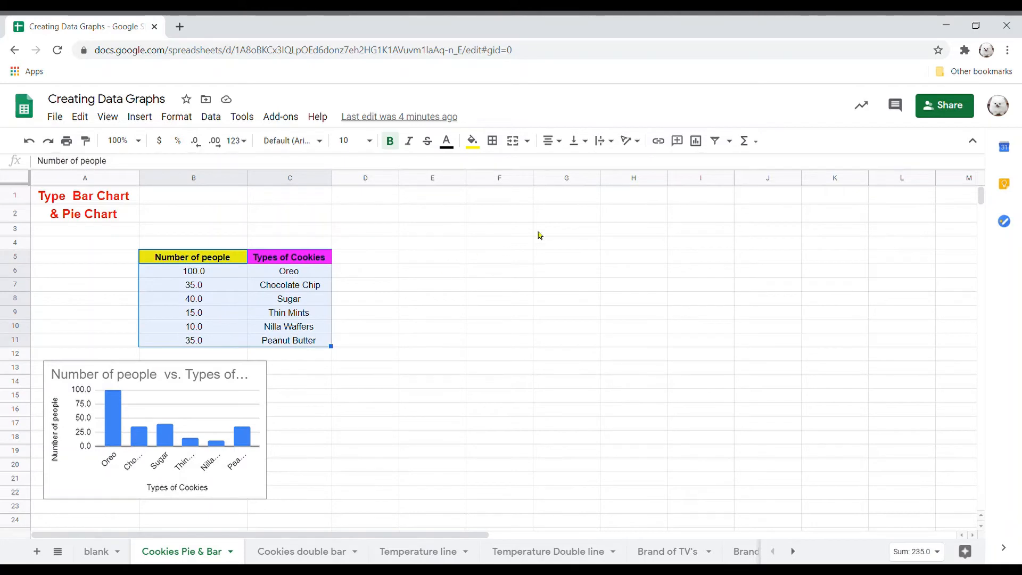
pyautogui.click(697, 141)
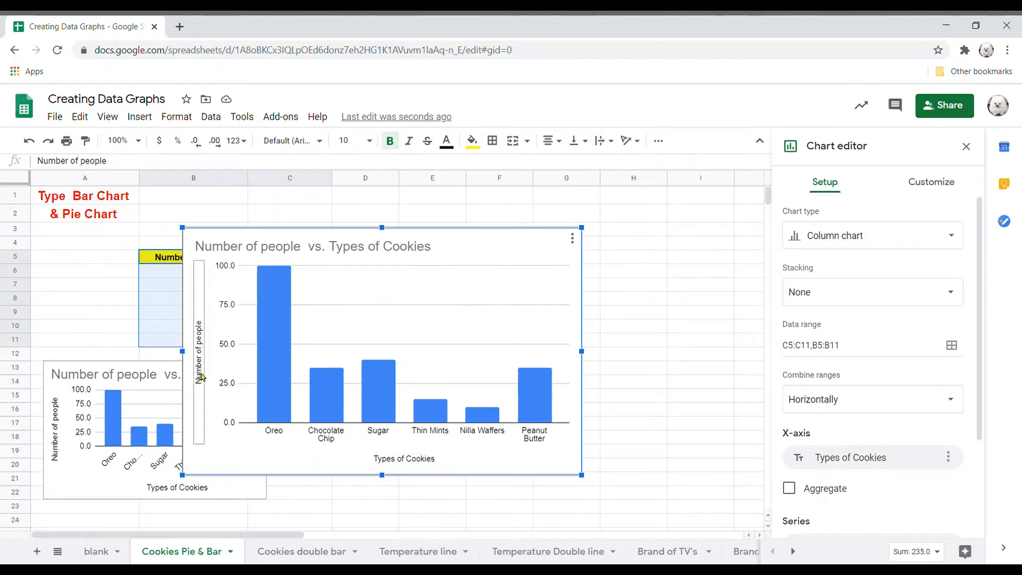
# Change the new cookie chart's type to a line chart and close its editor.
pyautogui.click(893, 252)
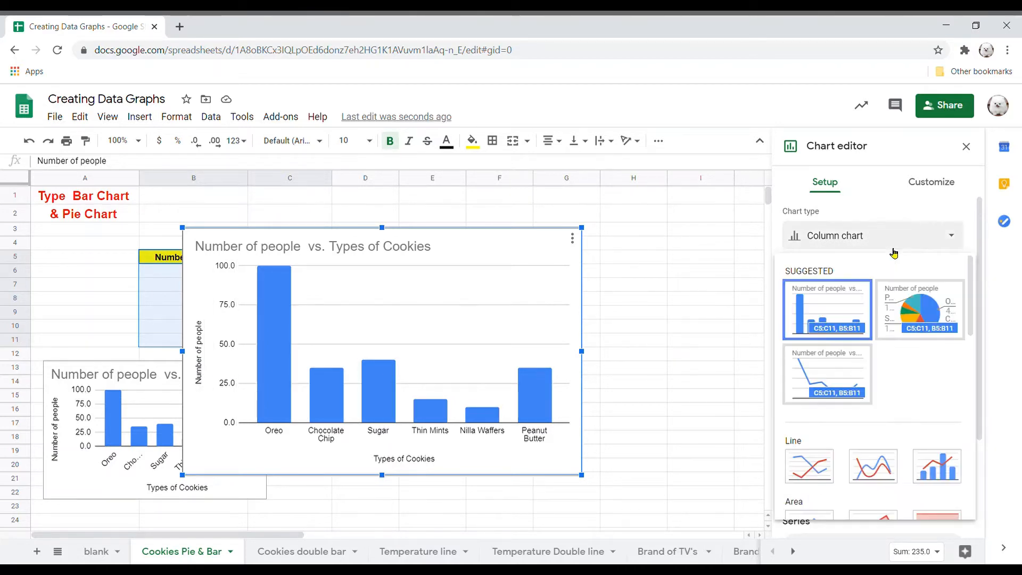
pyautogui.click(841, 379)
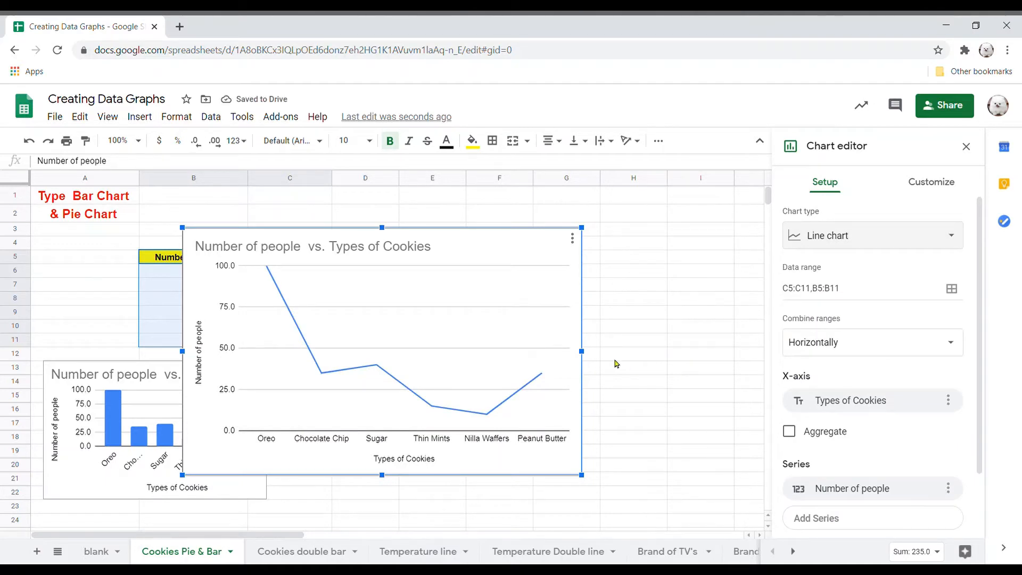
pyautogui.click(673, 315)
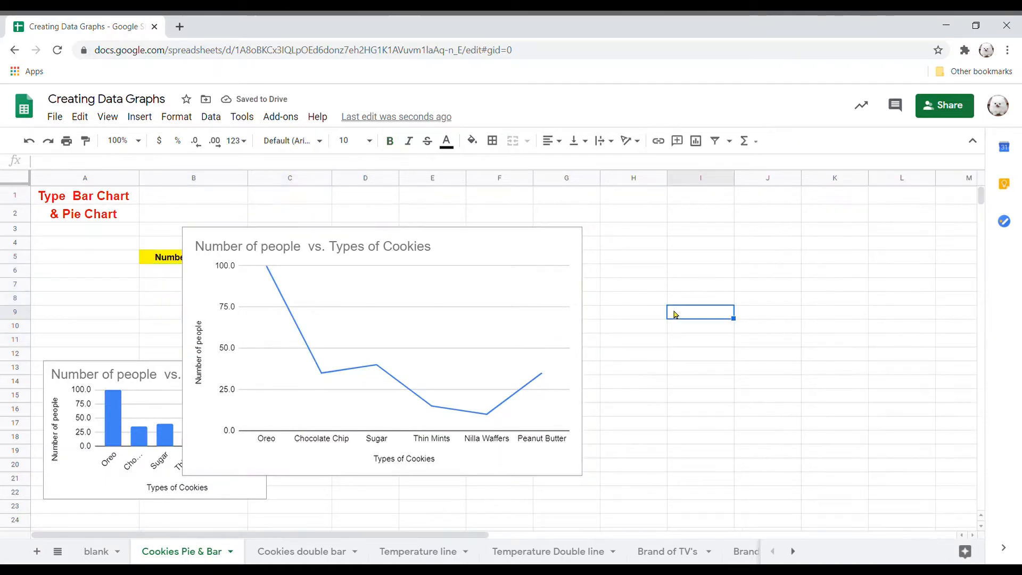
# Reopen the line chart for editing, look at its chart style options, and set its type to column chart.
pyautogui.click(523, 299)
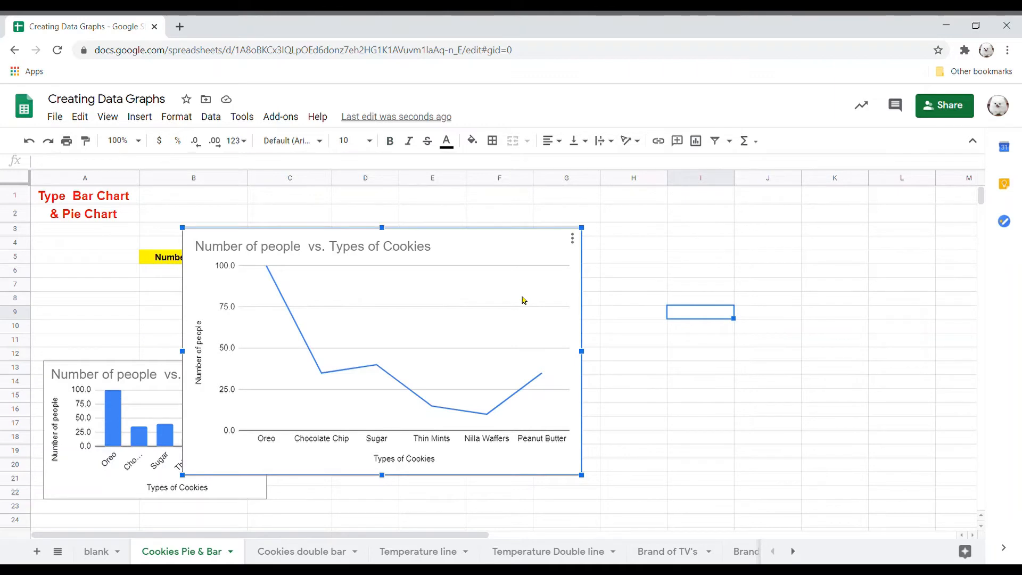
pyautogui.doubleClick(522, 299)
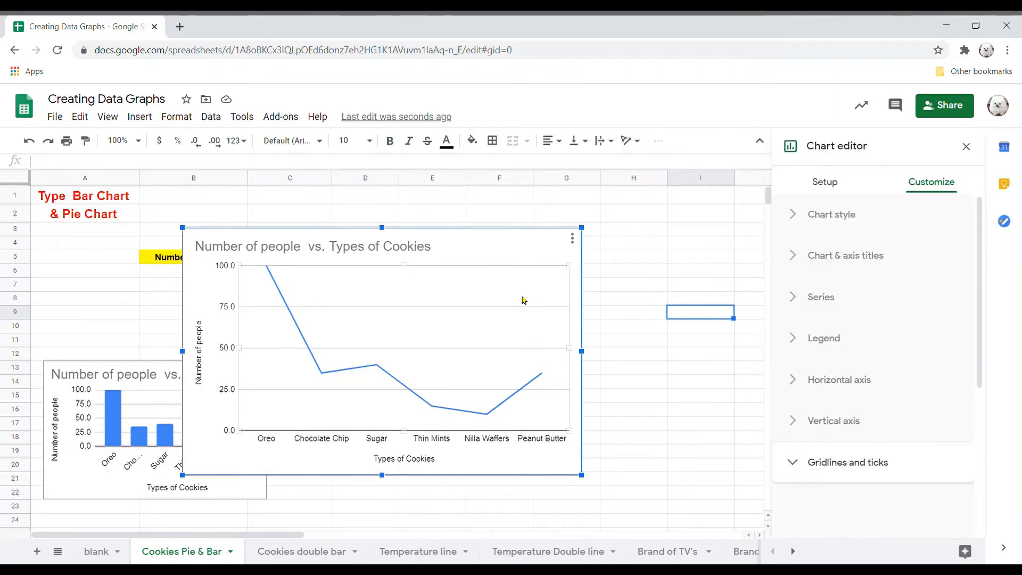
pyautogui.click(865, 216)
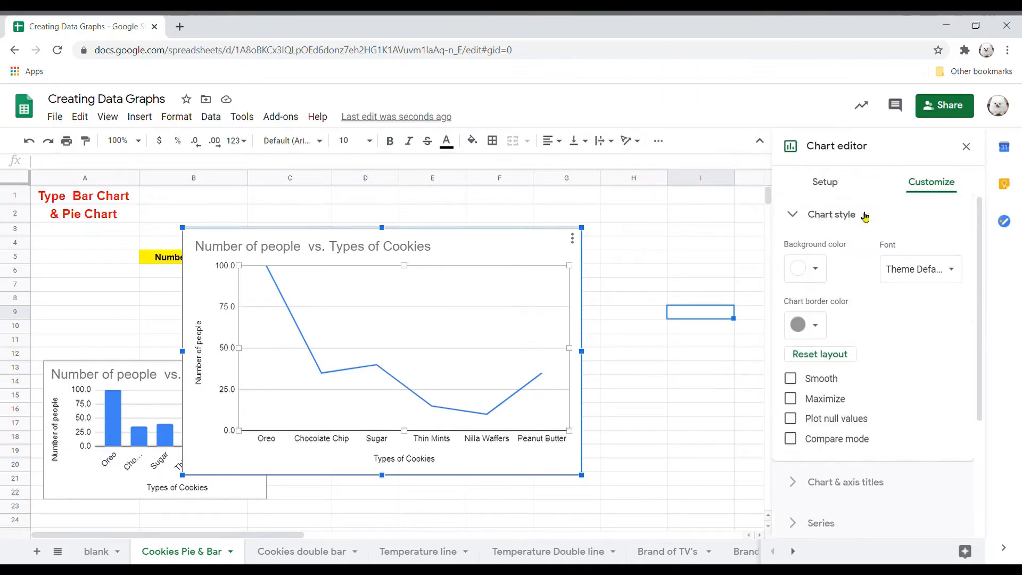
pyautogui.click(866, 216)
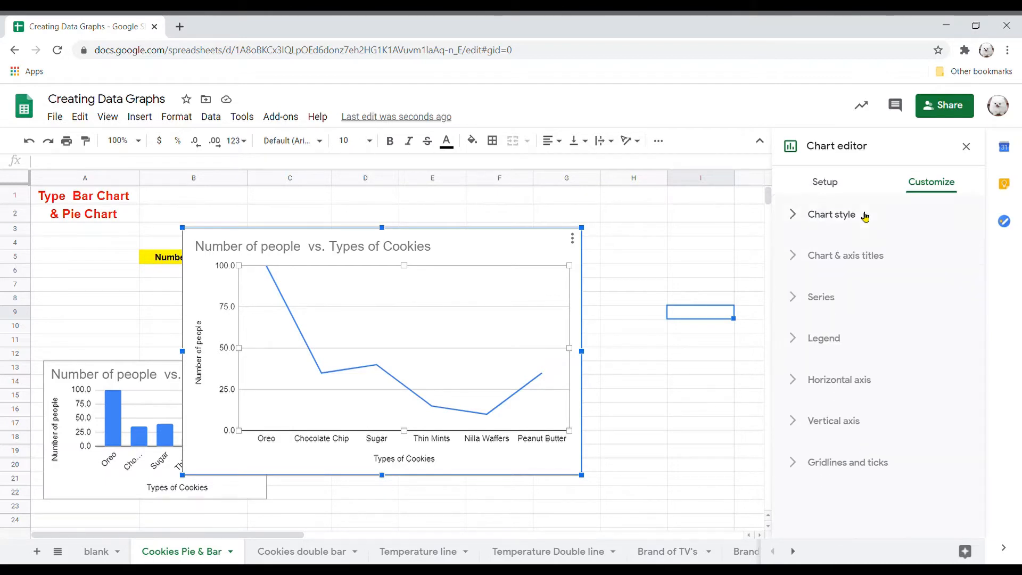
pyautogui.click(831, 182)
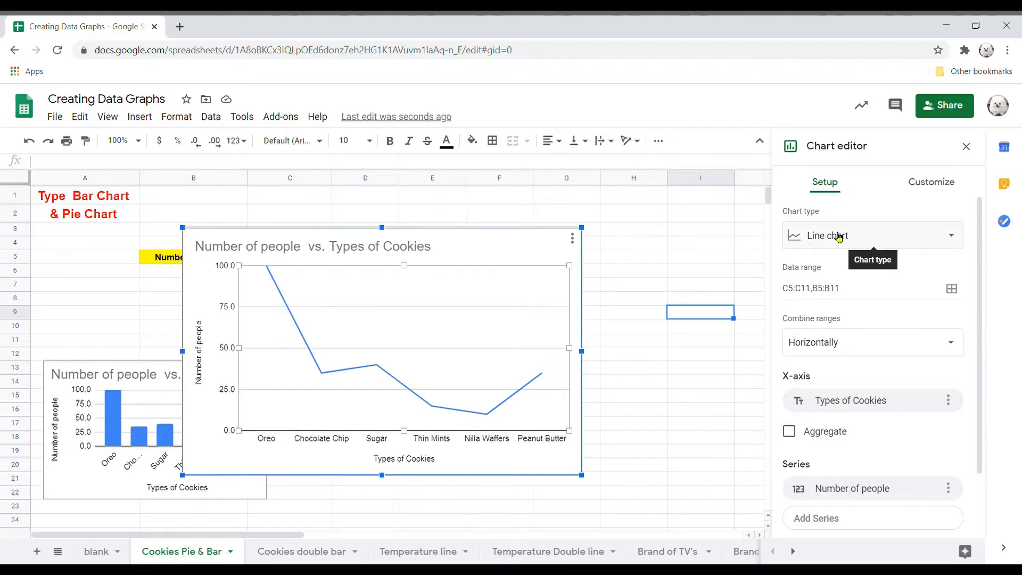
pyautogui.click(900, 236)
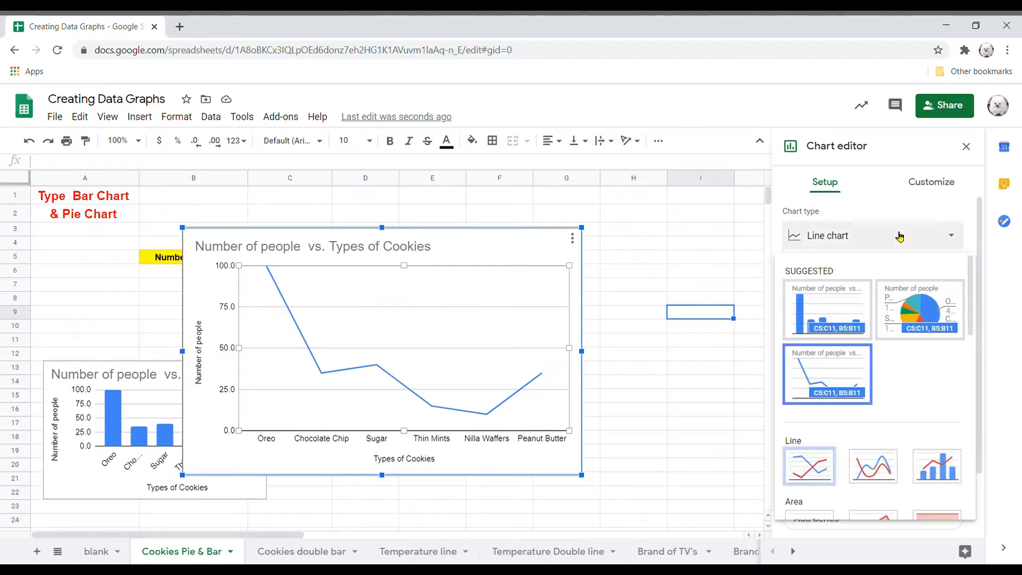
pyautogui.click(852, 307)
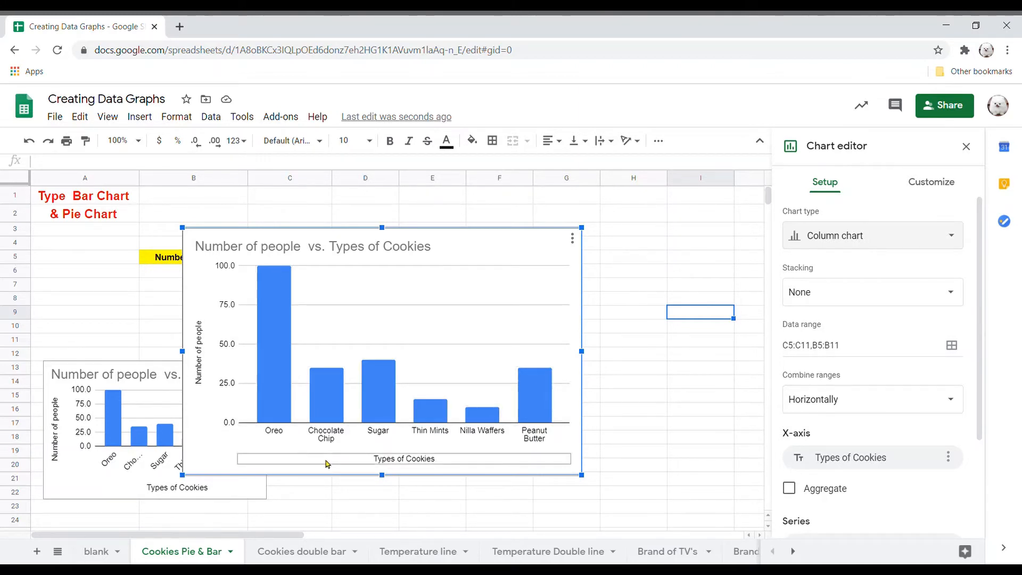
# Delete the chart covering the data table on the Cookies double bar sheet.
pyautogui.click(324, 556)
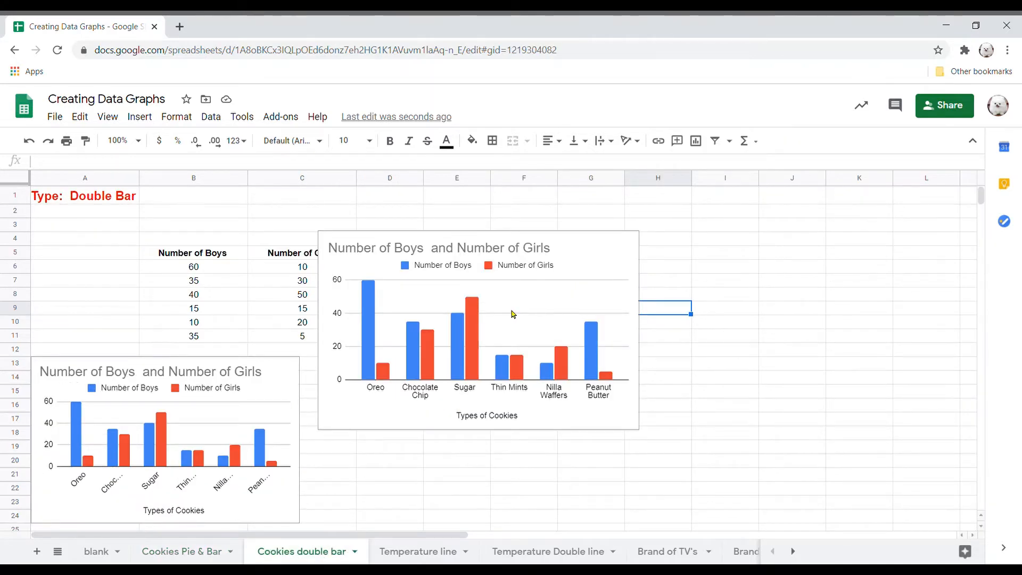
pyautogui.click(512, 314)
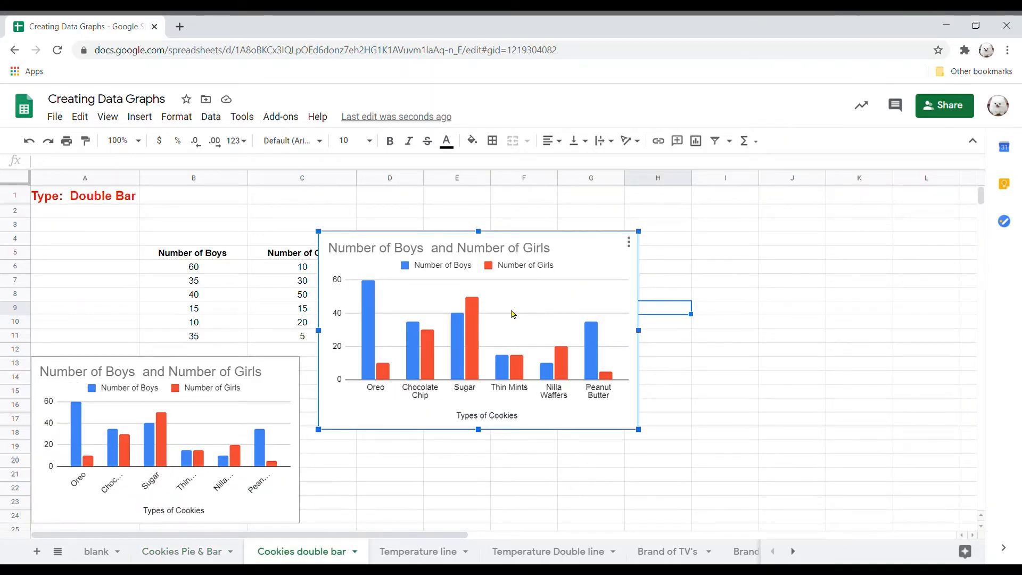
pyautogui.click(631, 243)
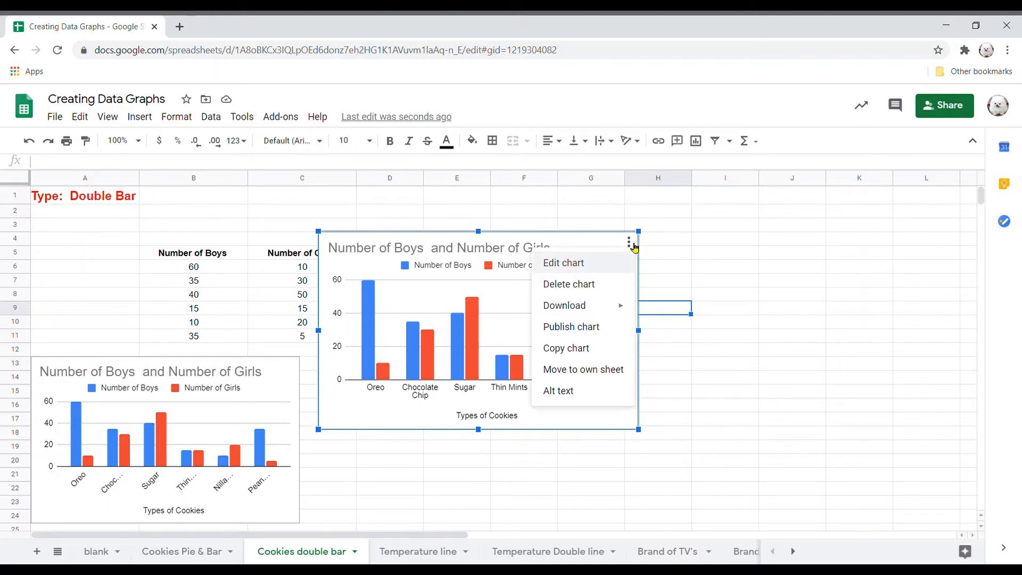
pyautogui.click(610, 285)
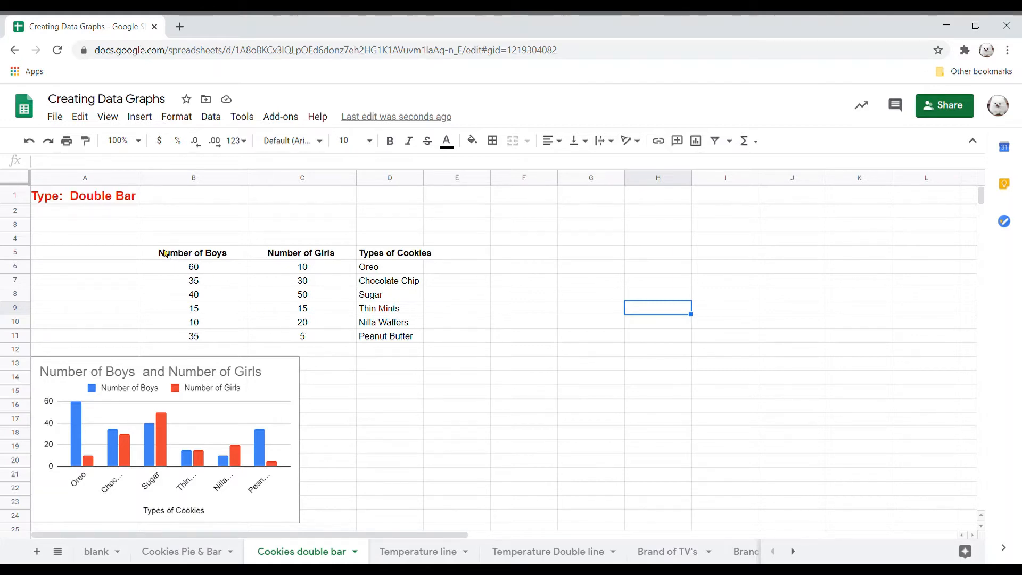
# Insert a chart from the boys and girls cookie data in B5:D11 on the Cookies double bar sheet.
pyautogui.moveTo(154, 253); pyautogui.dragTo(393, 341)
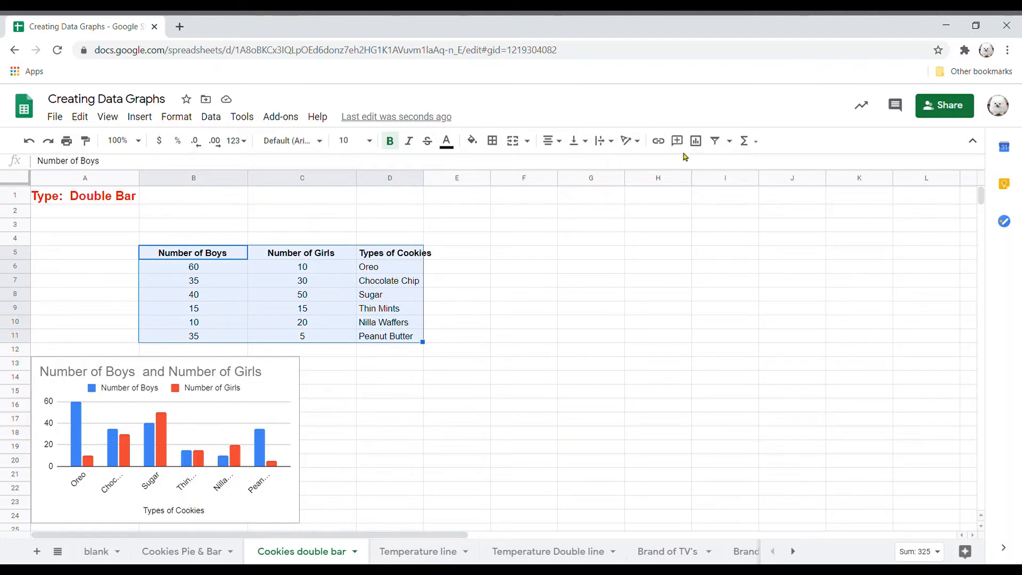
pyautogui.click(696, 141)
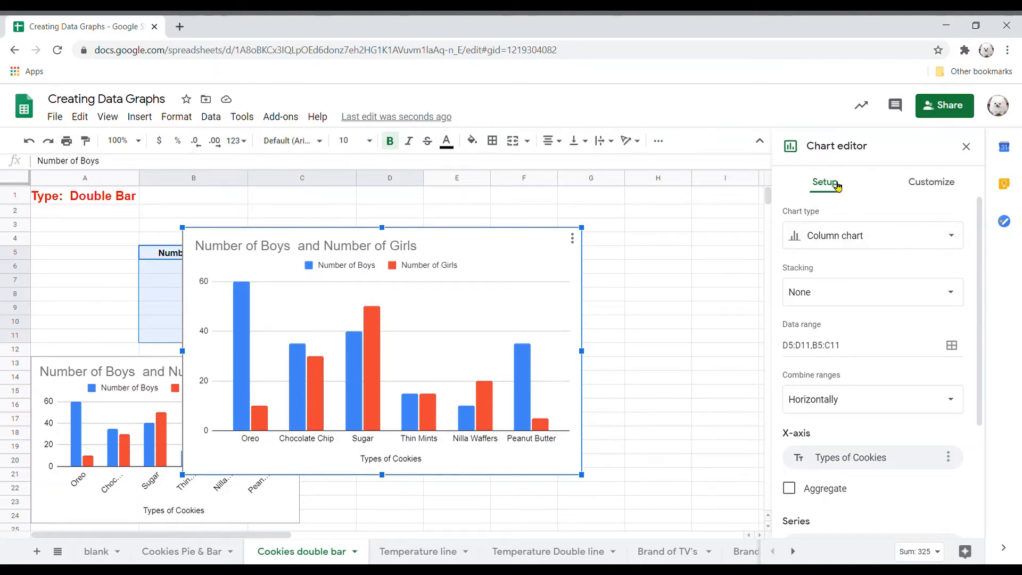
# Try the pie chart type on the new cookie chart, return it to a column chart, and close its editor.
pyautogui.click(848, 235)
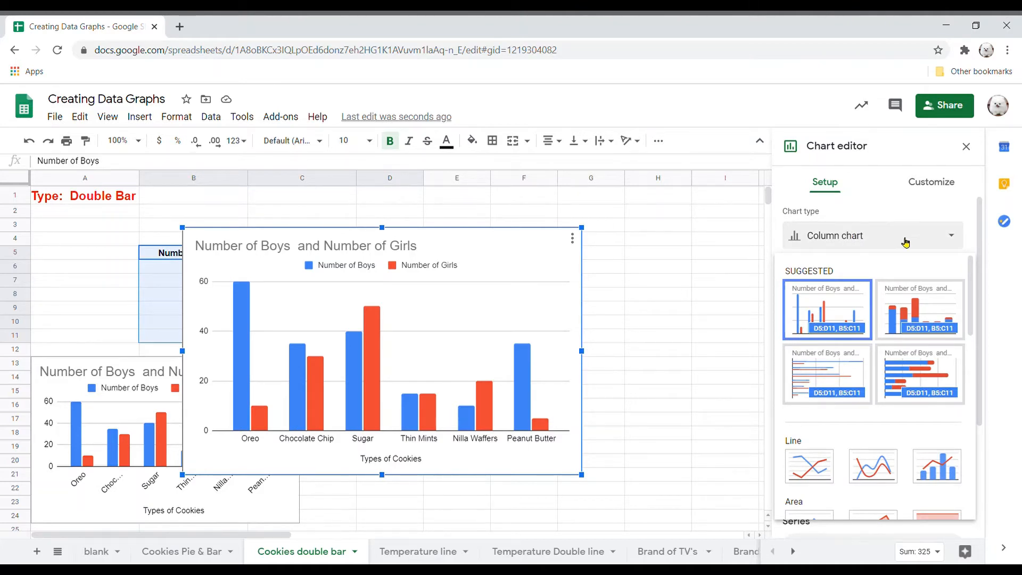
pyautogui.moveTo(973, 326); pyautogui.dragTo(977, 423)
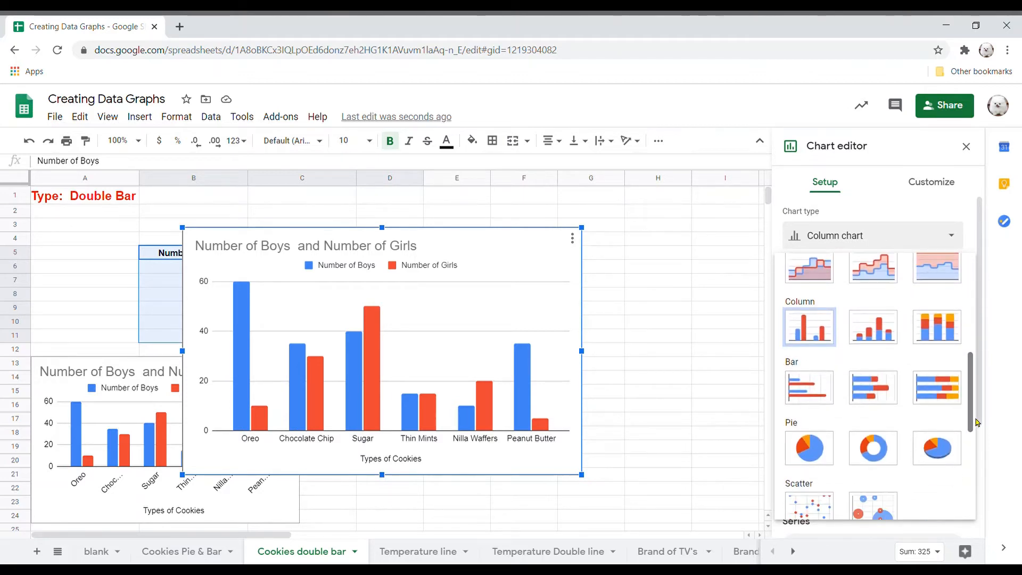
pyautogui.click(822, 456)
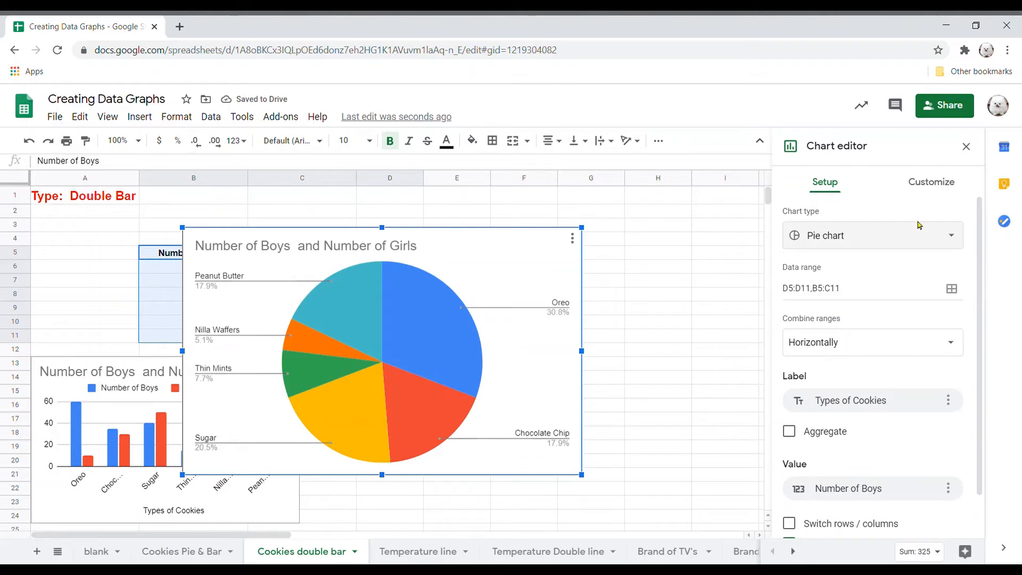
pyautogui.click(915, 238)
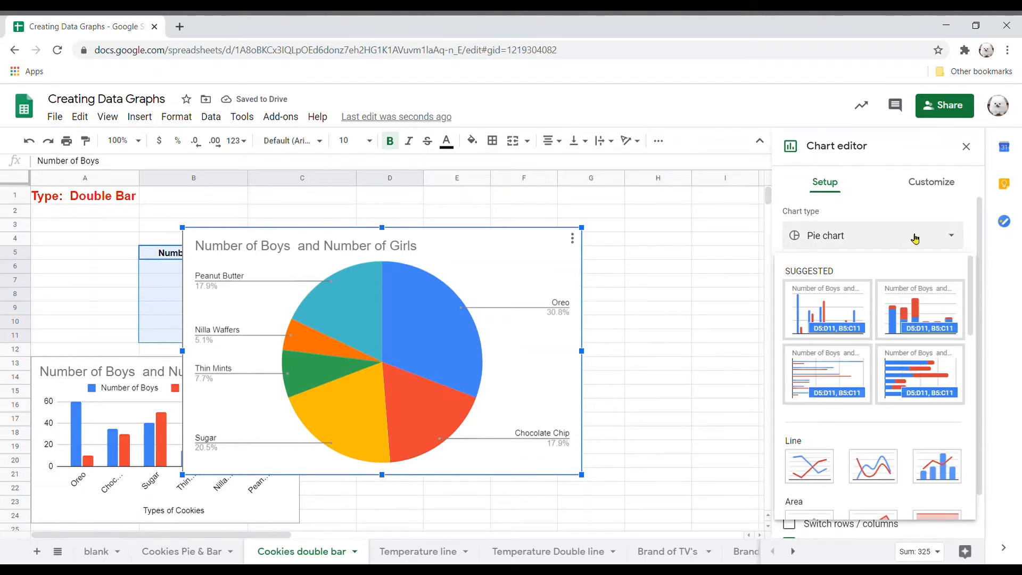
pyautogui.click(843, 303)
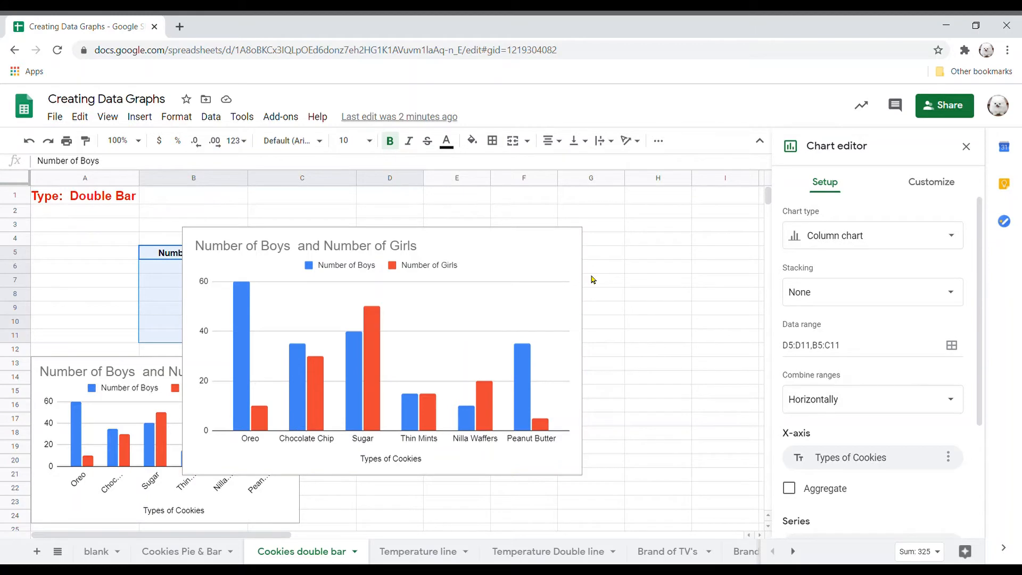
pyautogui.click(639, 285)
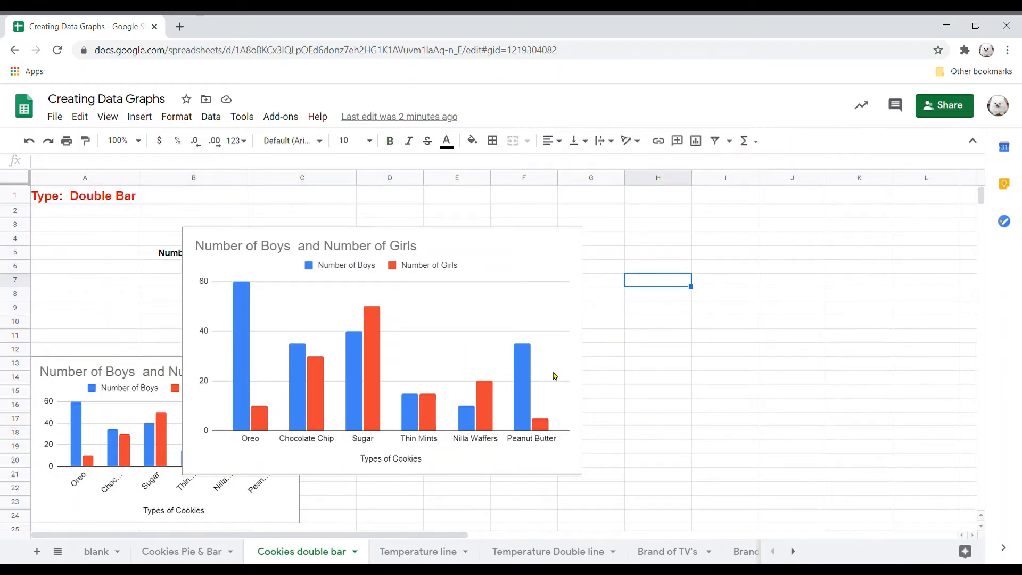
# On the Temperature line sheet, move the existing temperature chart below the table and delete it.
pyautogui.click(423, 554)
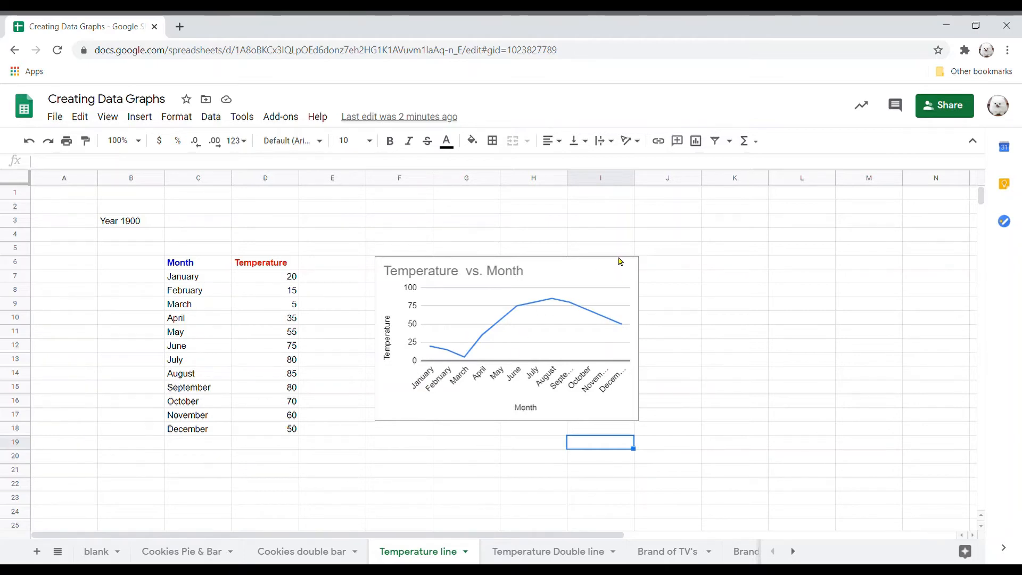
pyautogui.click(614, 290)
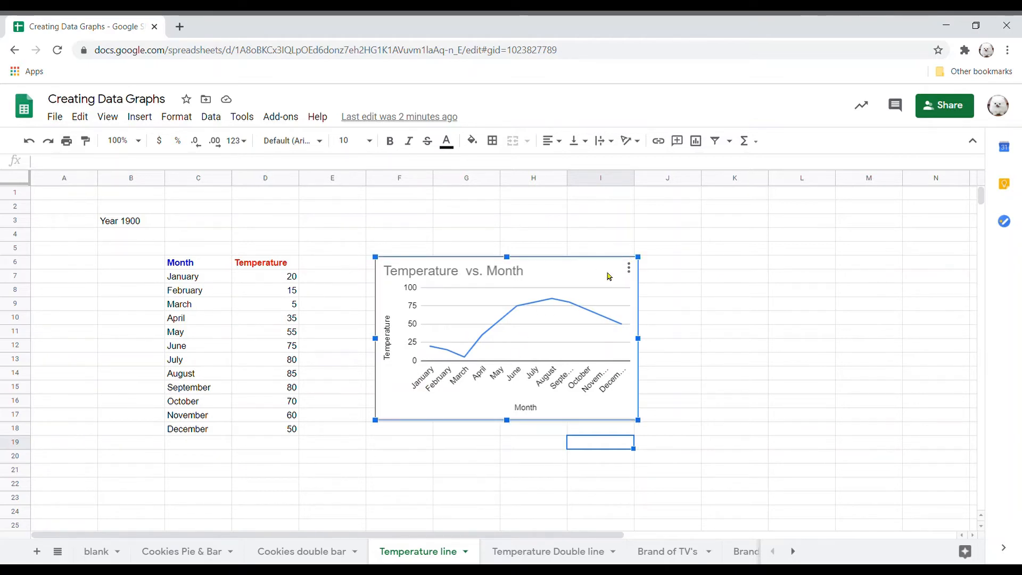
pyautogui.moveTo(610, 276); pyautogui.dragTo(273, 480)
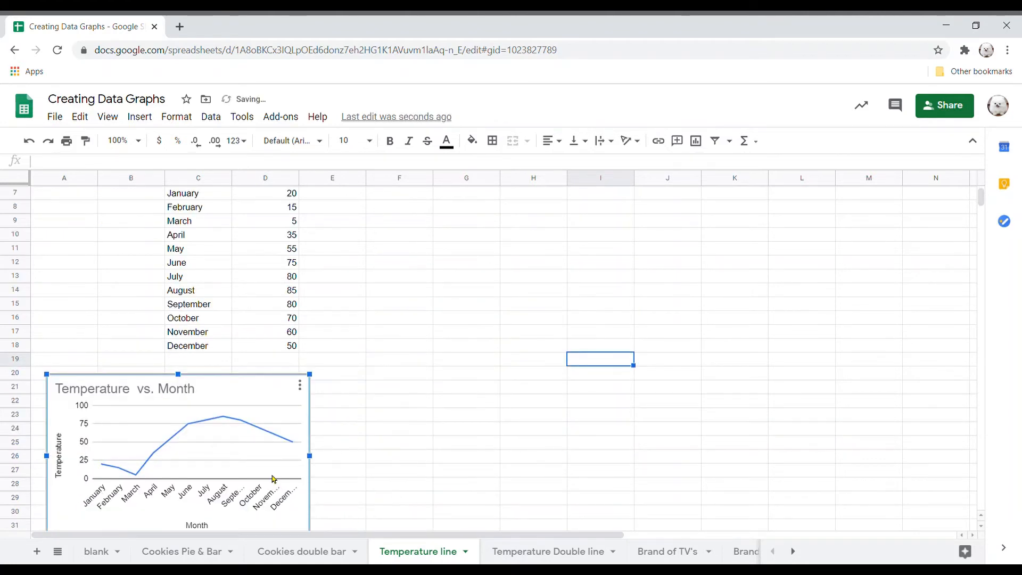
pyautogui.click(305, 386)
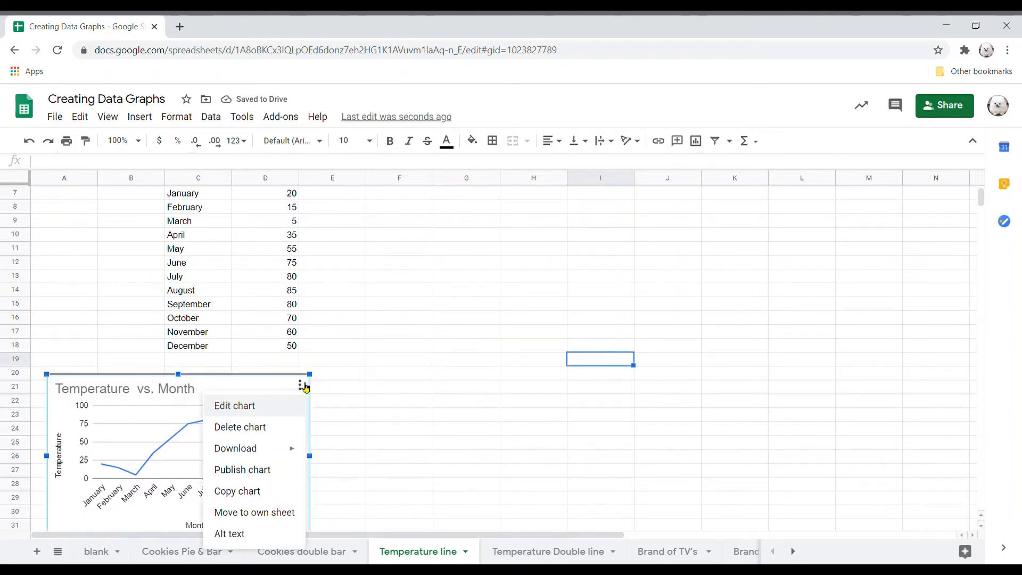
pyautogui.click(266, 434)
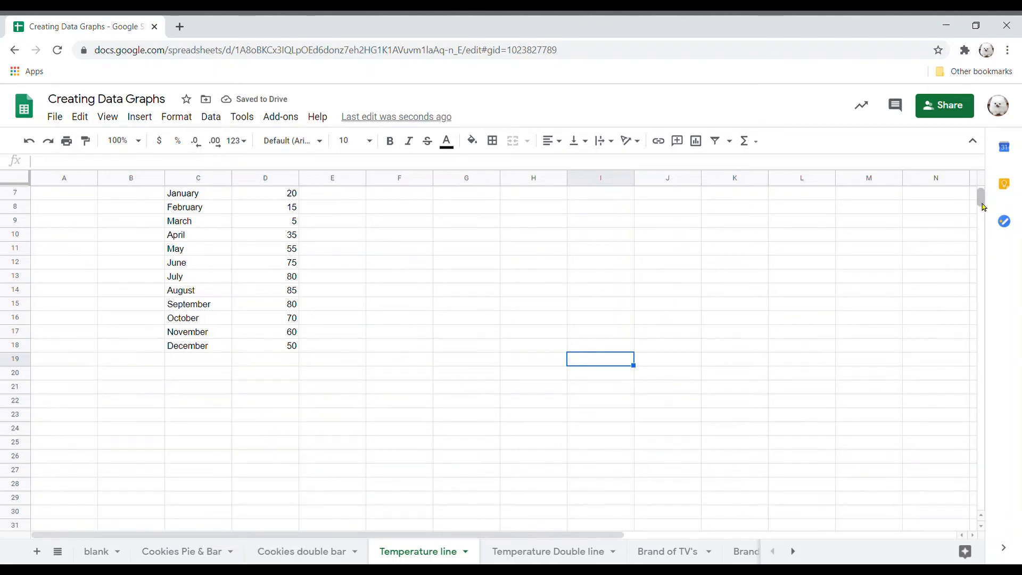
# Insert a line chart from the month and temperature data in C6:D18.
pyautogui.moveTo(982, 202); pyautogui.dragTo(983, 193)
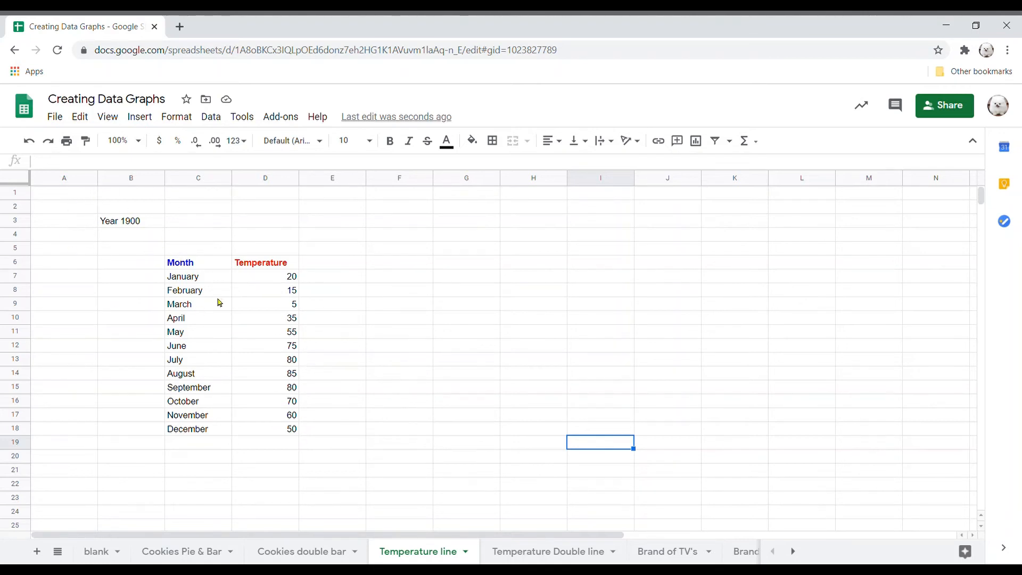
pyautogui.moveTo(170, 261); pyautogui.dragTo(280, 436)
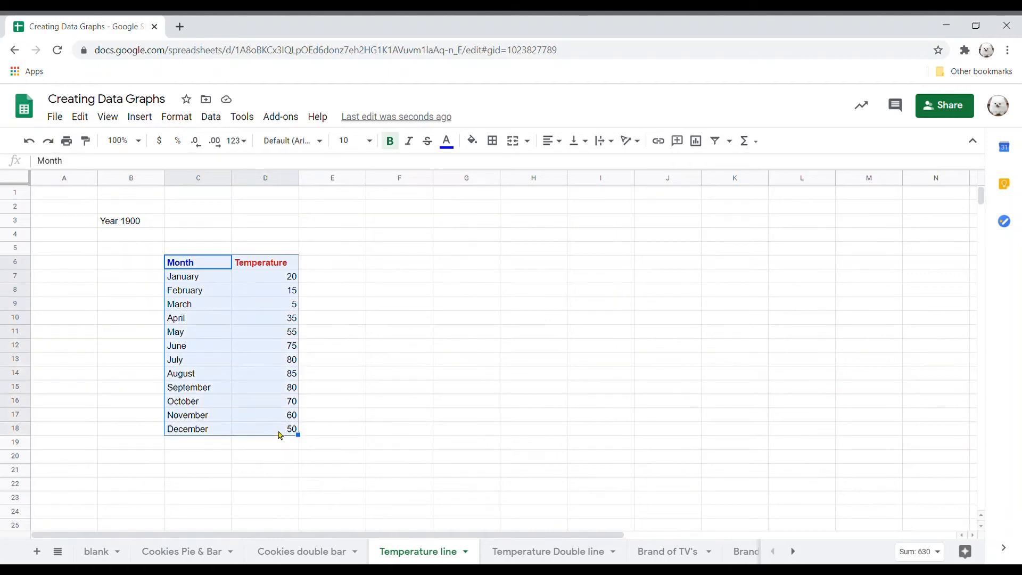
pyautogui.click(700, 150)
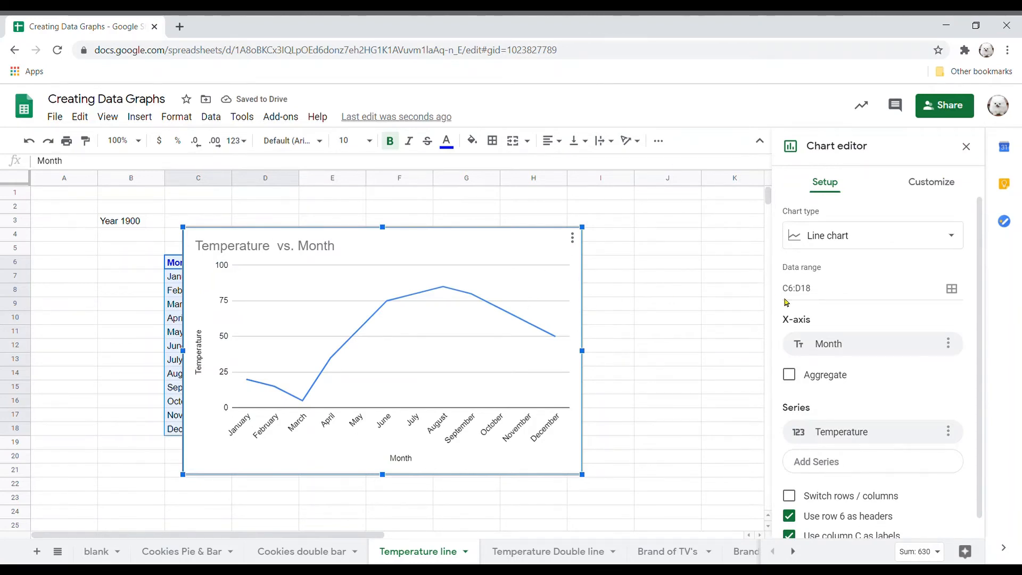
# Try the column chart type on the monthly temperature chart, return it to a line chart, and close its editor.
pyautogui.click(934, 244)
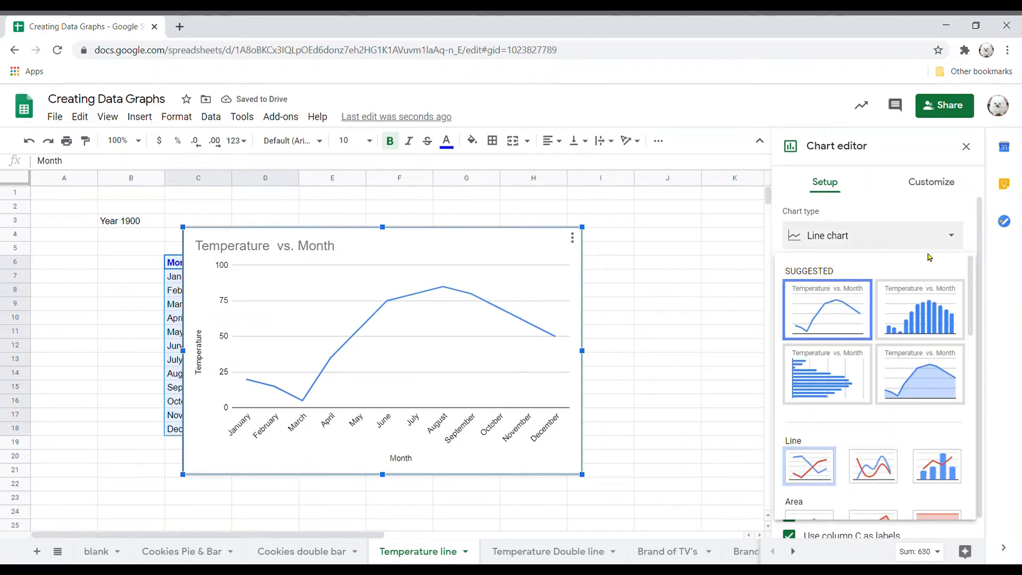
pyautogui.click(925, 318)
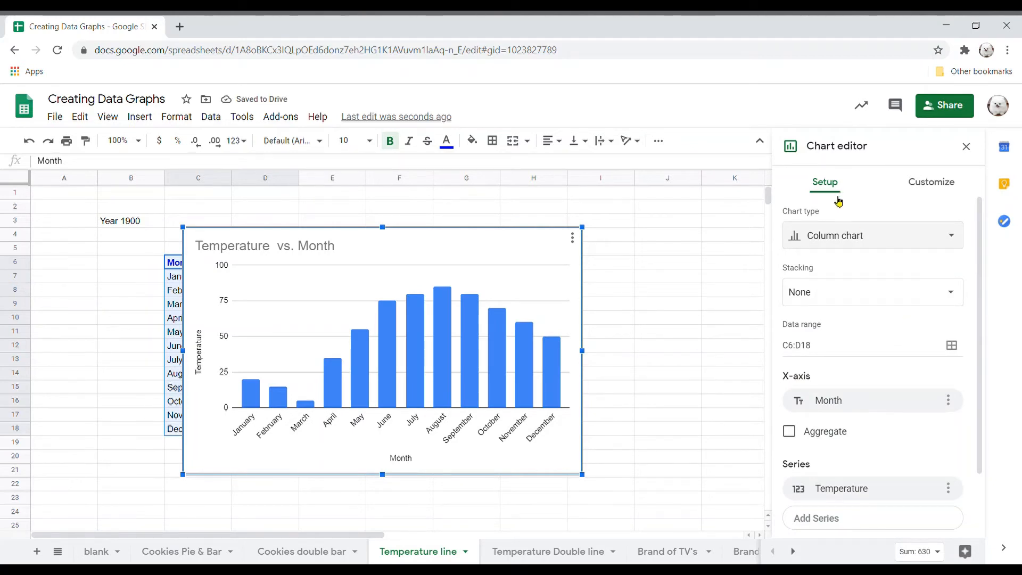
pyautogui.click(853, 241)
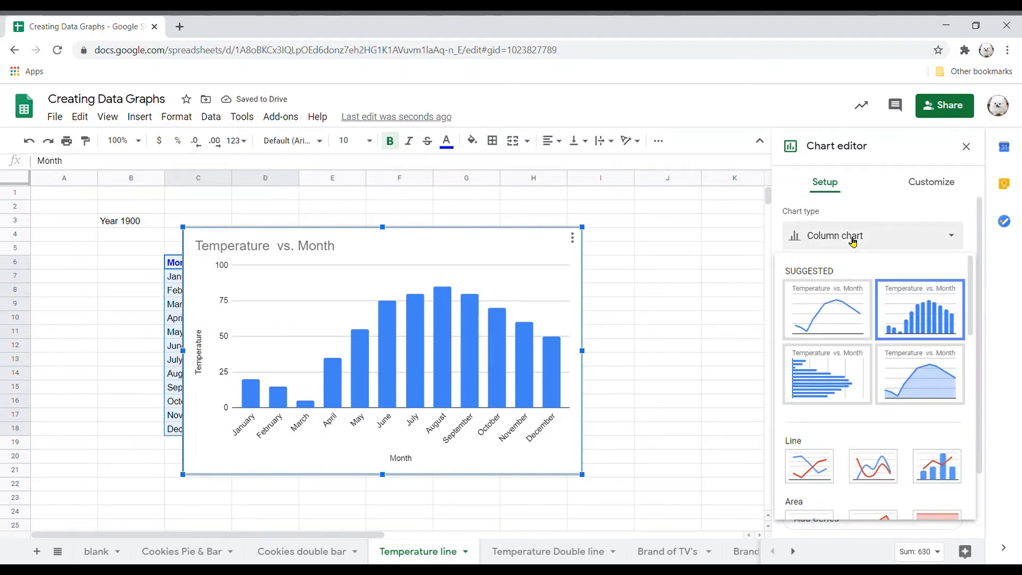
pyautogui.click(827, 325)
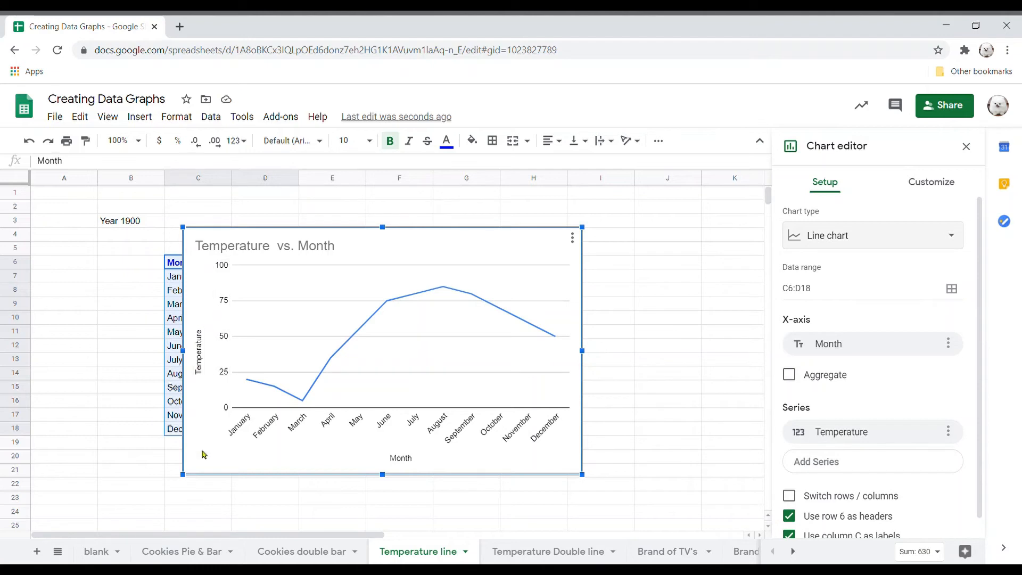
pyautogui.click(445, 291)
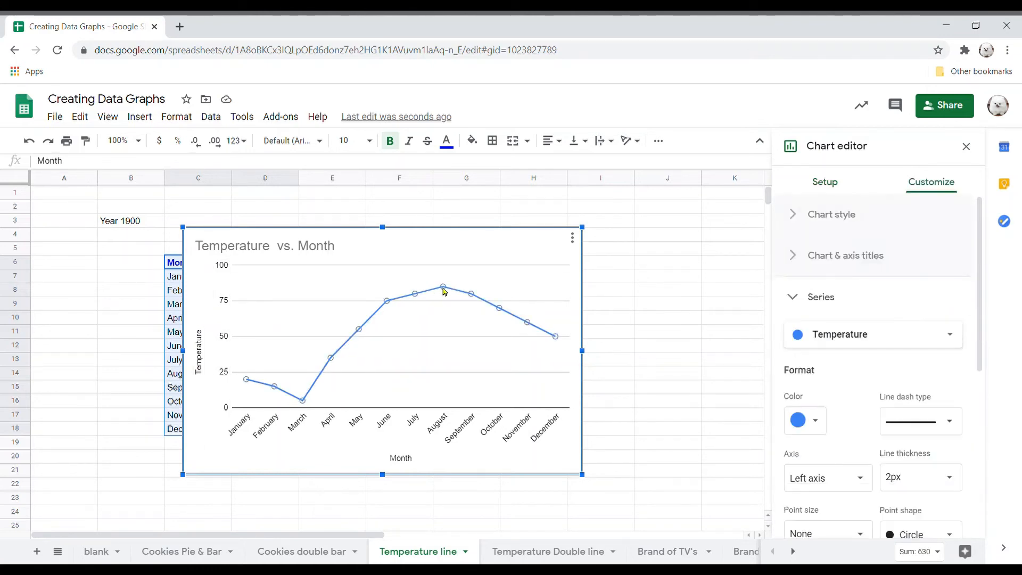
pyautogui.click(620, 350)
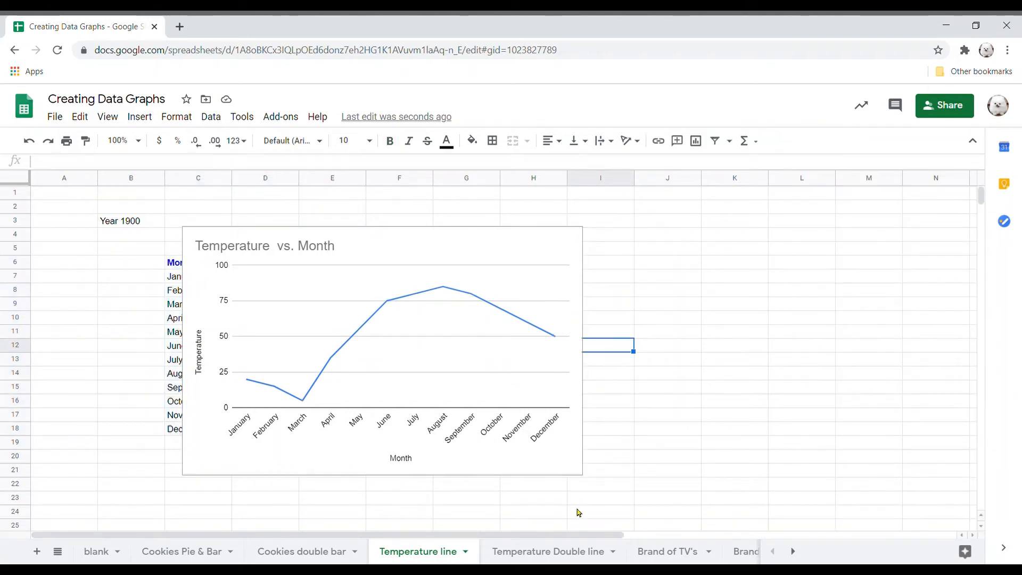
# Delete the chart covering the data table on the Temperature Double line sheet.
pyautogui.click(555, 558)
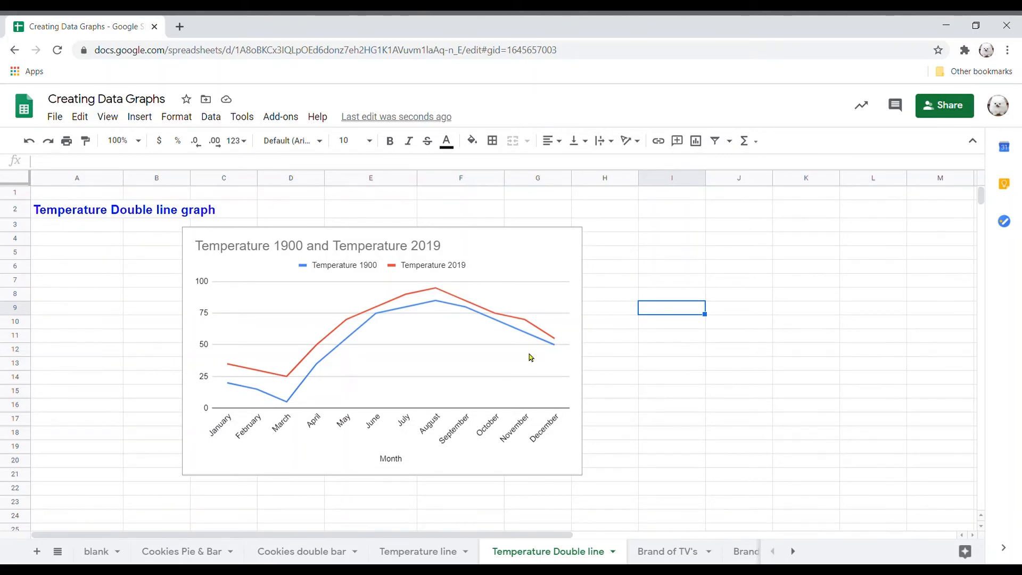
pyautogui.click(565, 272)
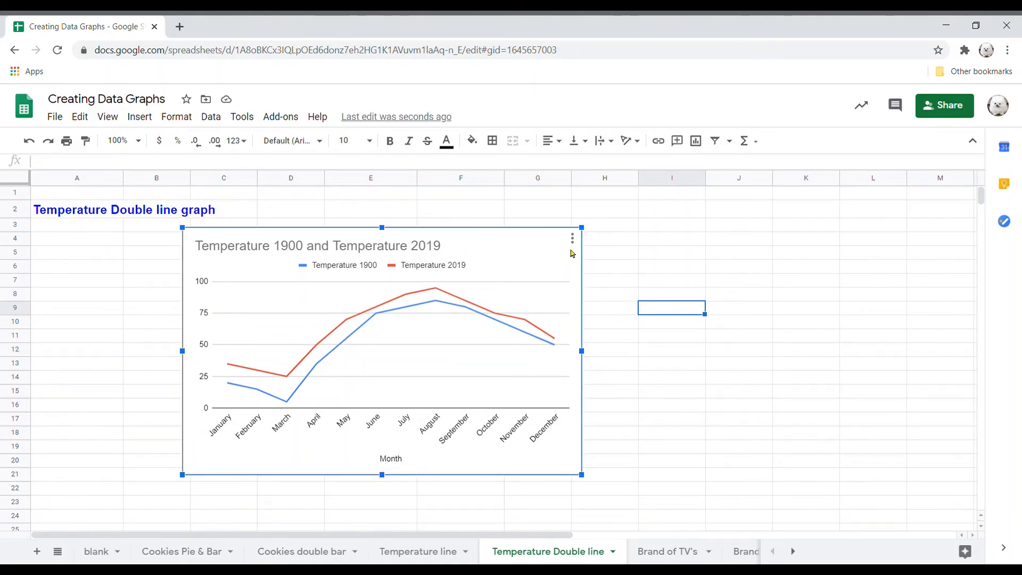
pyautogui.click(572, 239)
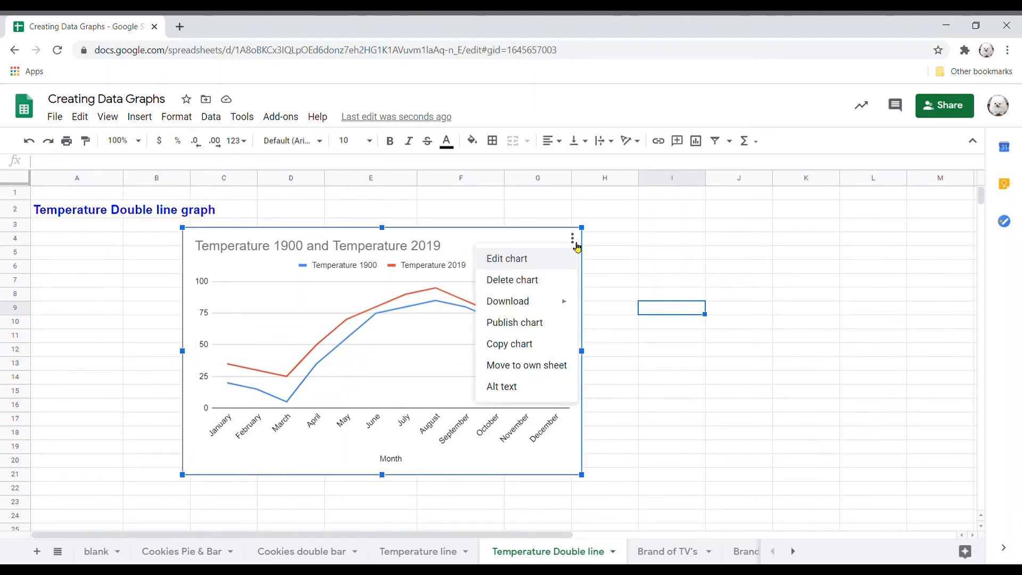
pyautogui.click(559, 281)
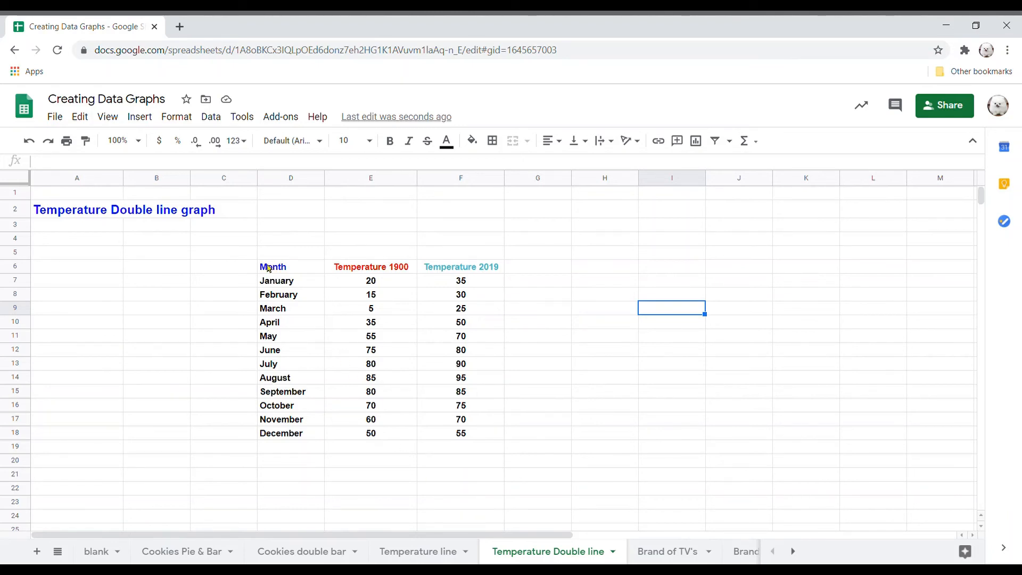
# Insert a chart from the 1900 and 2019 temperature data in D6:F18, keep the line chart type, and close its editor.
pyautogui.moveTo(269, 267); pyautogui.dragTo(467, 436)
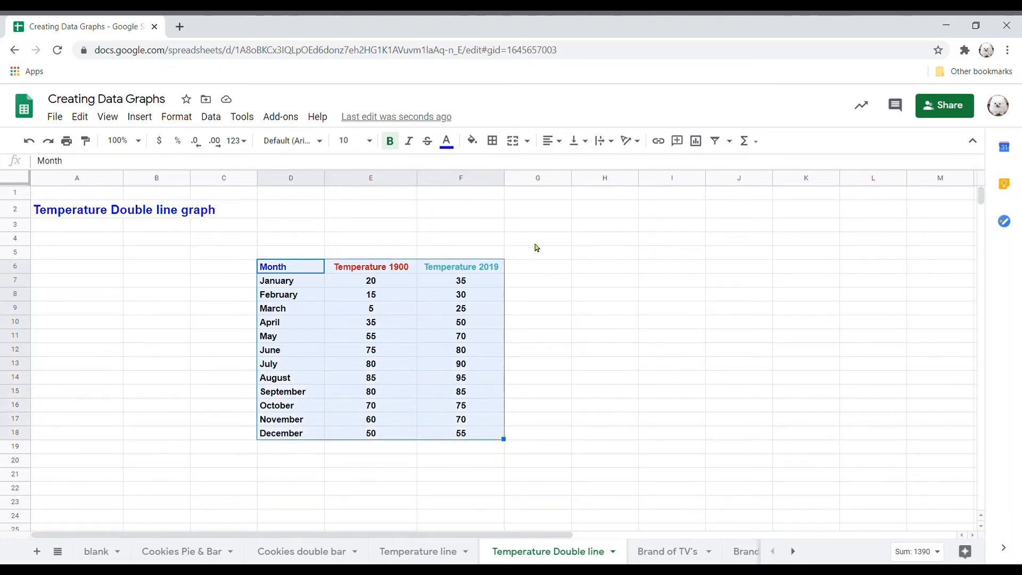
pyautogui.click(696, 141)
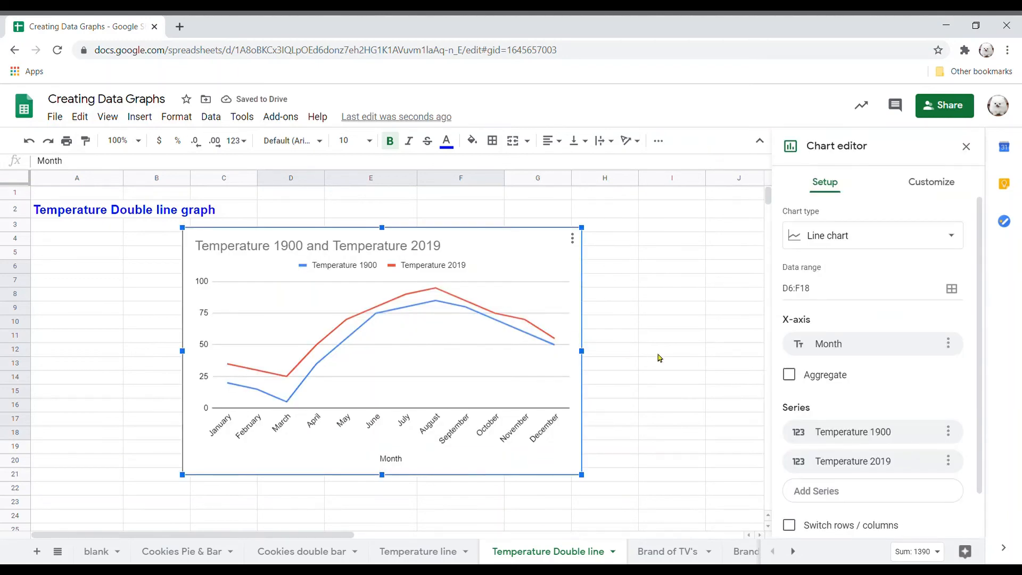
pyautogui.click(824, 240)
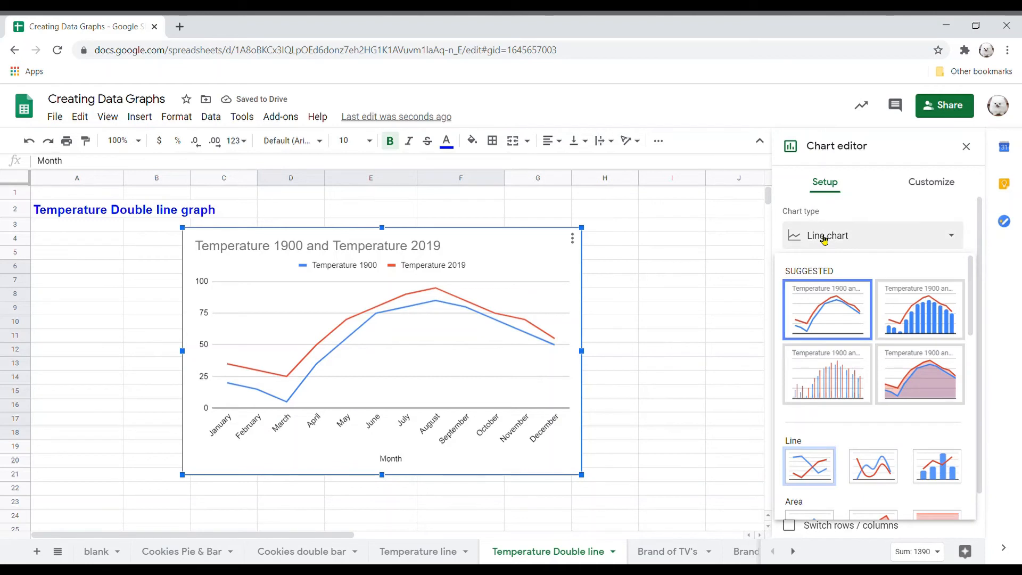
pyautogui.click(878, 238)
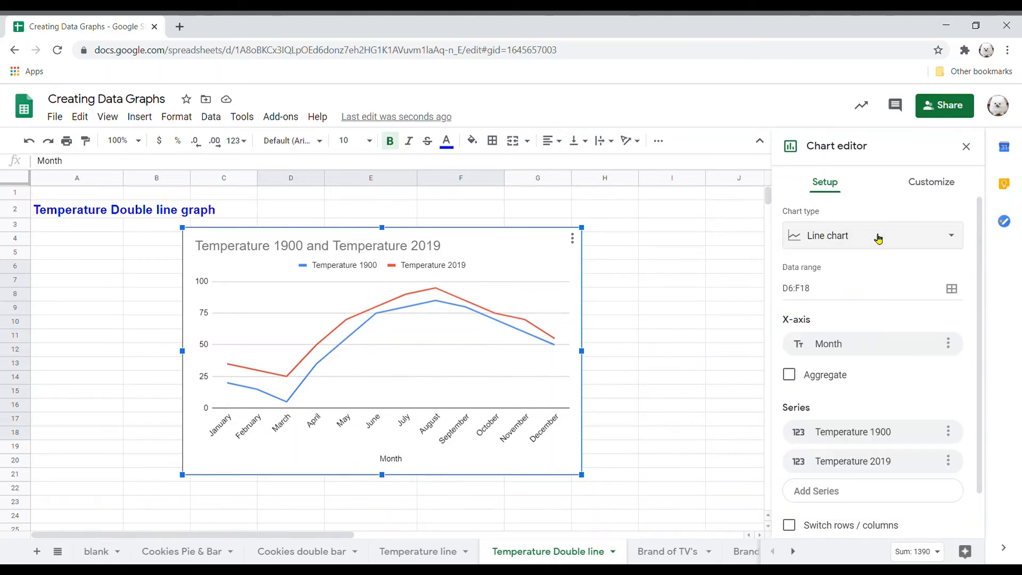
pyautogui.click(643, 313)
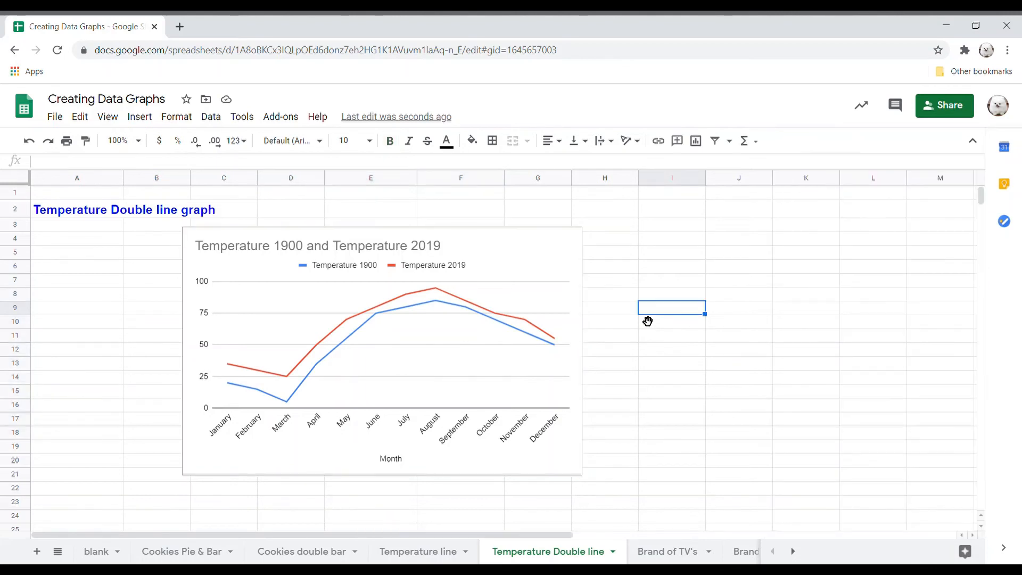
# Open the gridlines and ticks settings of the double line temperature chart.
pyautogui.click(546, 317)
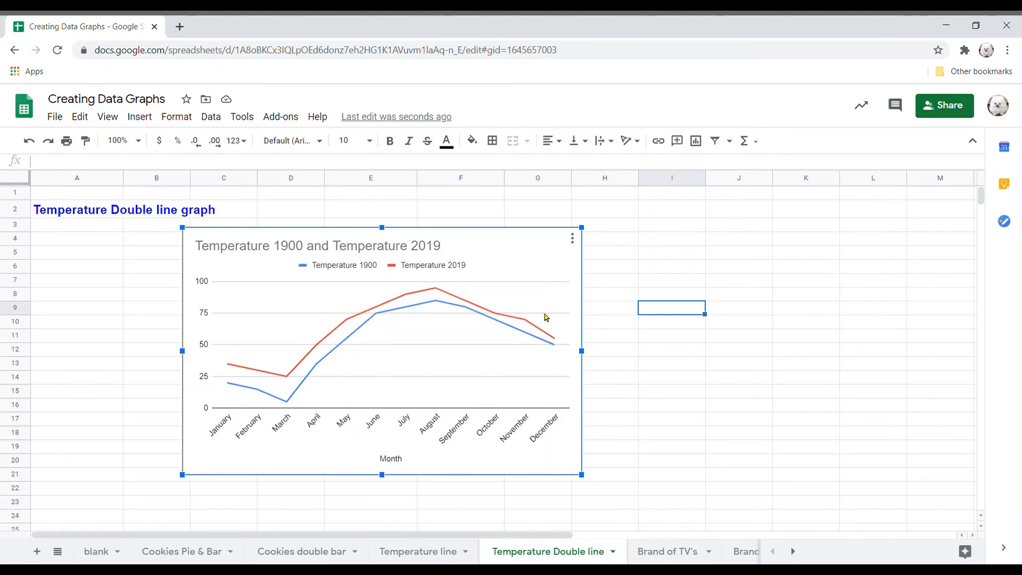
pyautogui.doubleClick(546, 317)
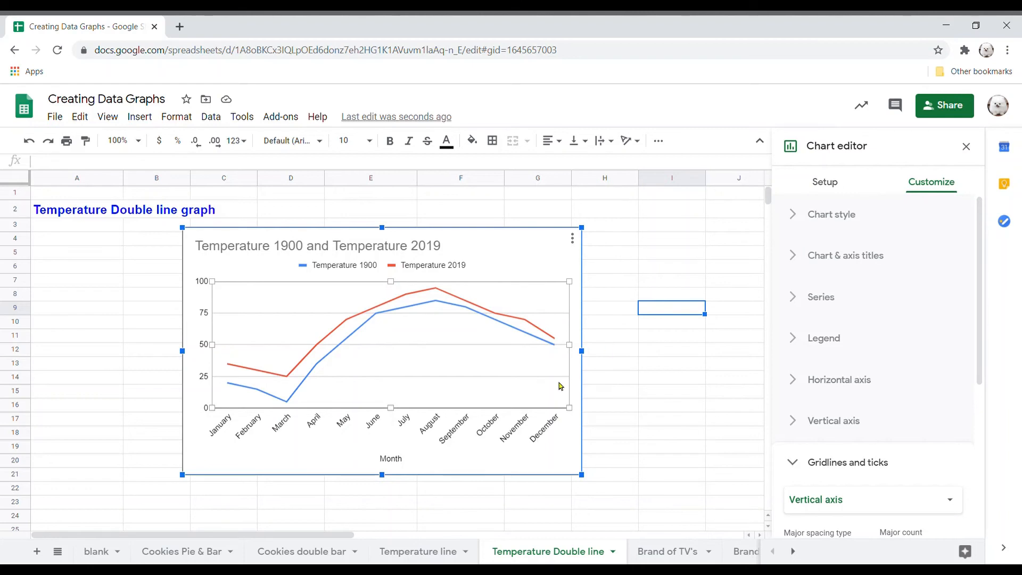
# Delete the pie chart of people versus TV brand on the Brand of TV's sheet.
pyautogui.click(671, 554)
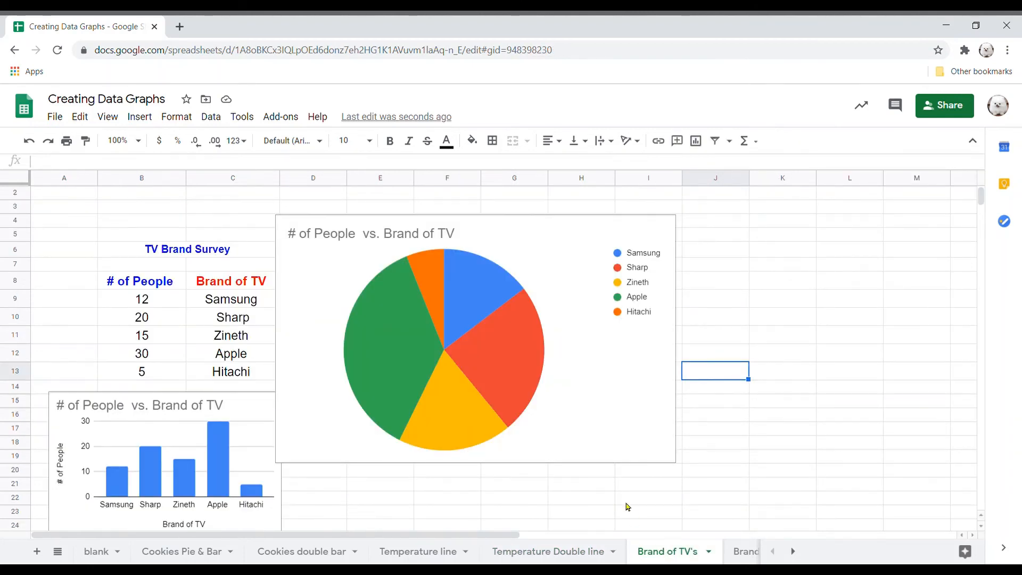
pyautogui.click(577, 256)
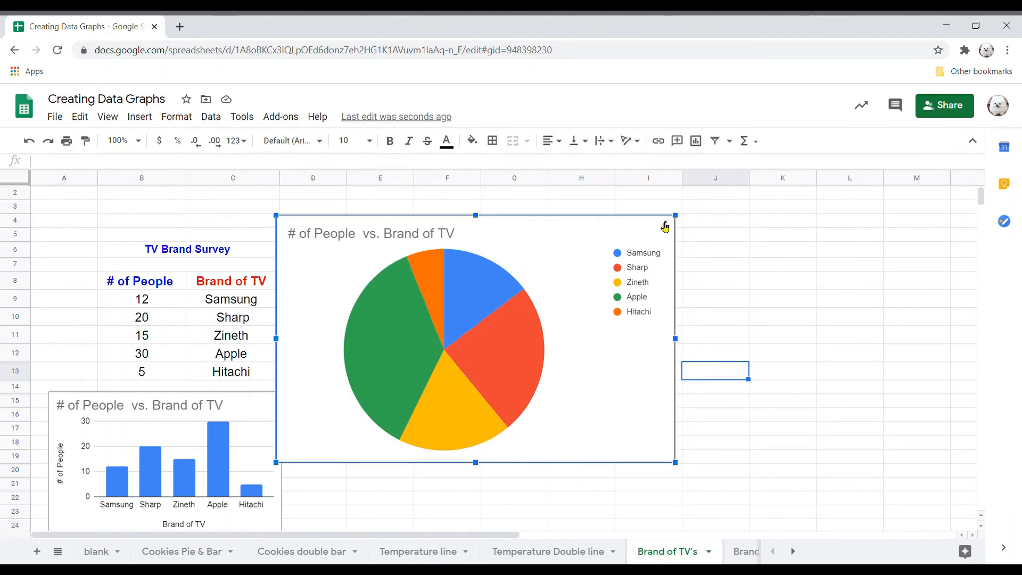
pyautogui.click(665, 226)
pyautogui.click(635, 267)
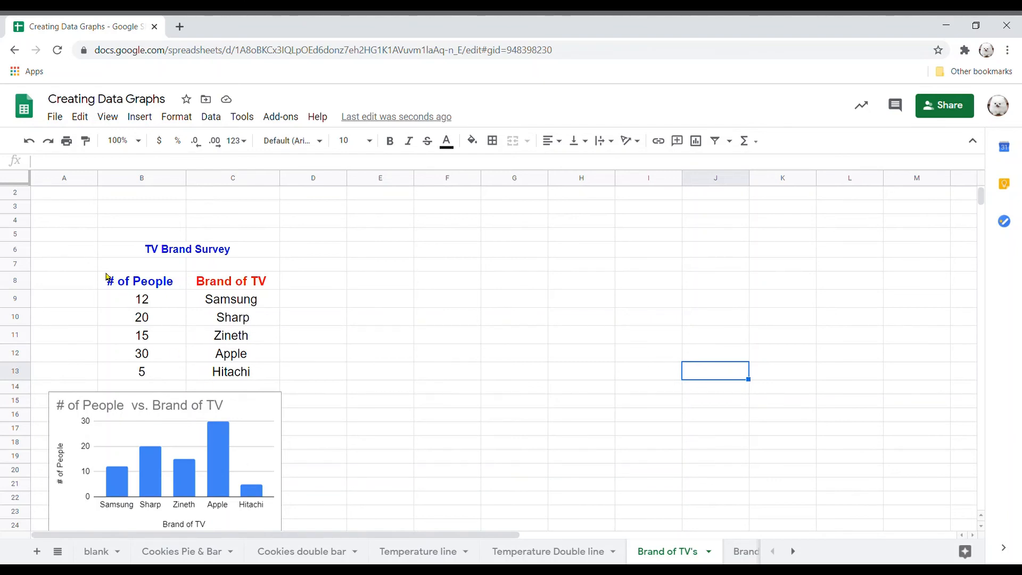
# Insert a column chart from the TV Brand Survey data in B7:C13 and close its editor.
pyautogui.moveTo(109, 264); pyautogui.dragTo(253, 376)
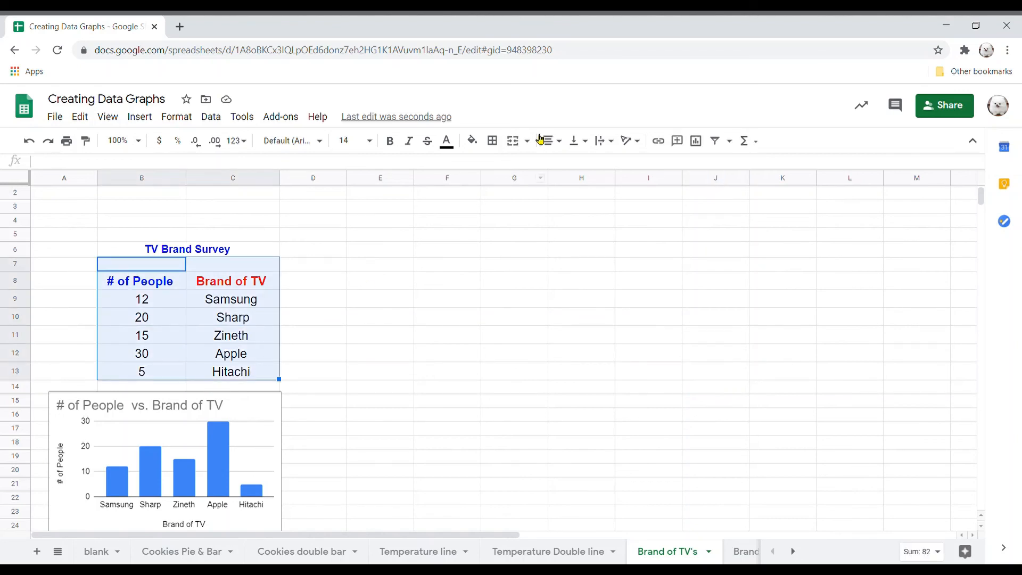
pyautogui.click(696, 141)
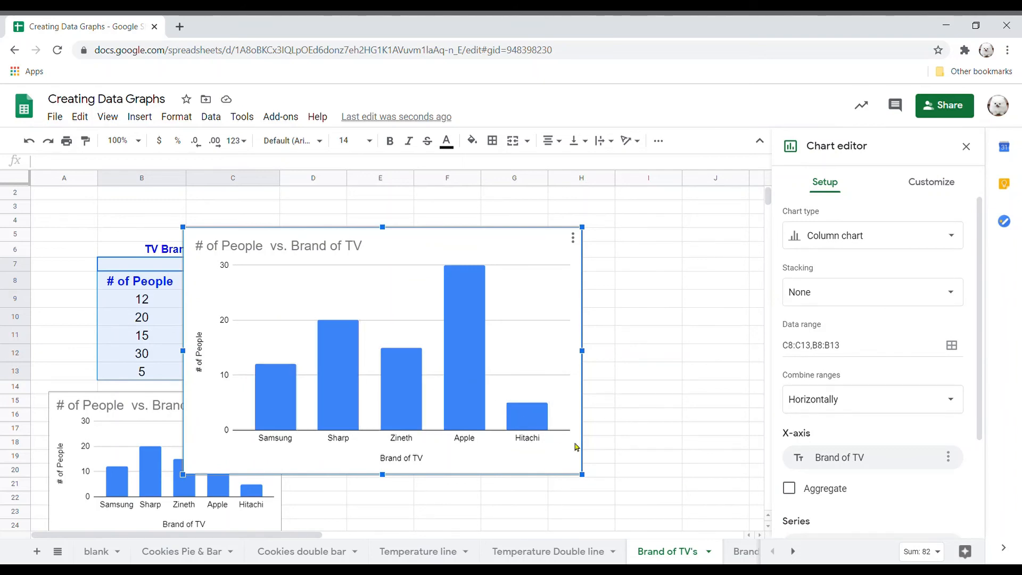
pyautogui.click(665, 282)
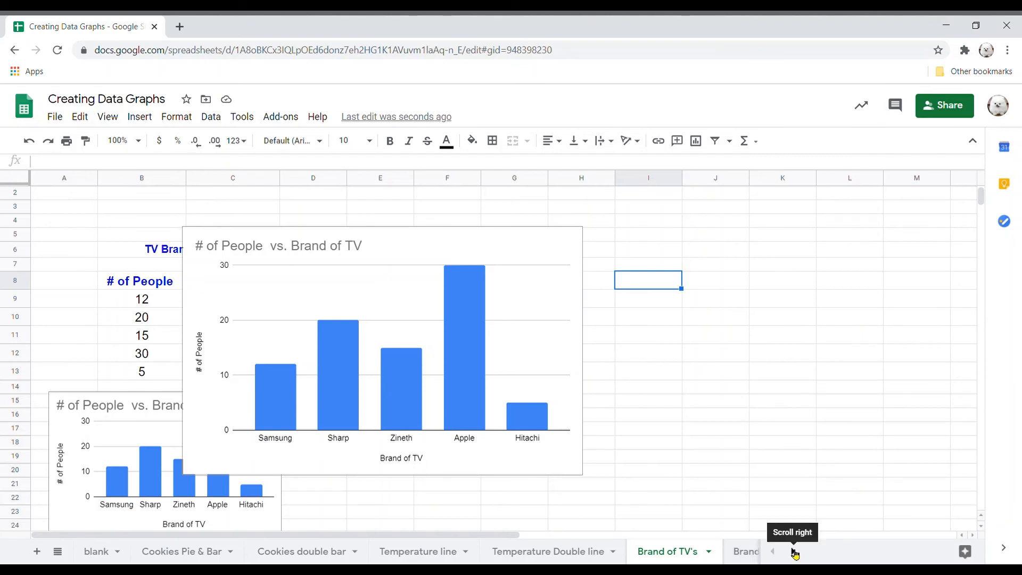
# On the Brand of TV's men women sheet, insert a double column chart from the survey data in C7:E12 and close its editor.
pyautogui.click(794, 552)
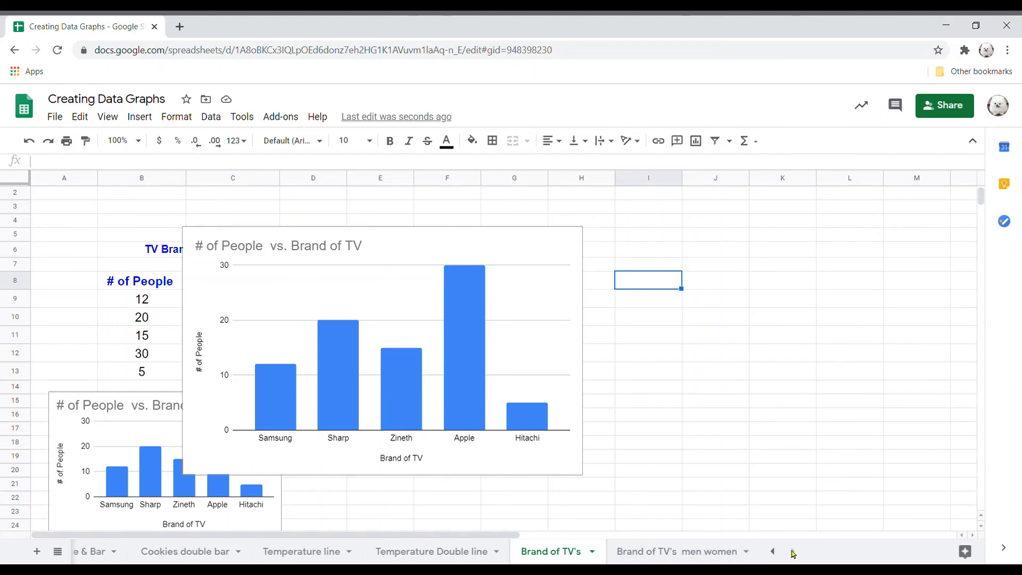
pyautogui.click(773, 554)
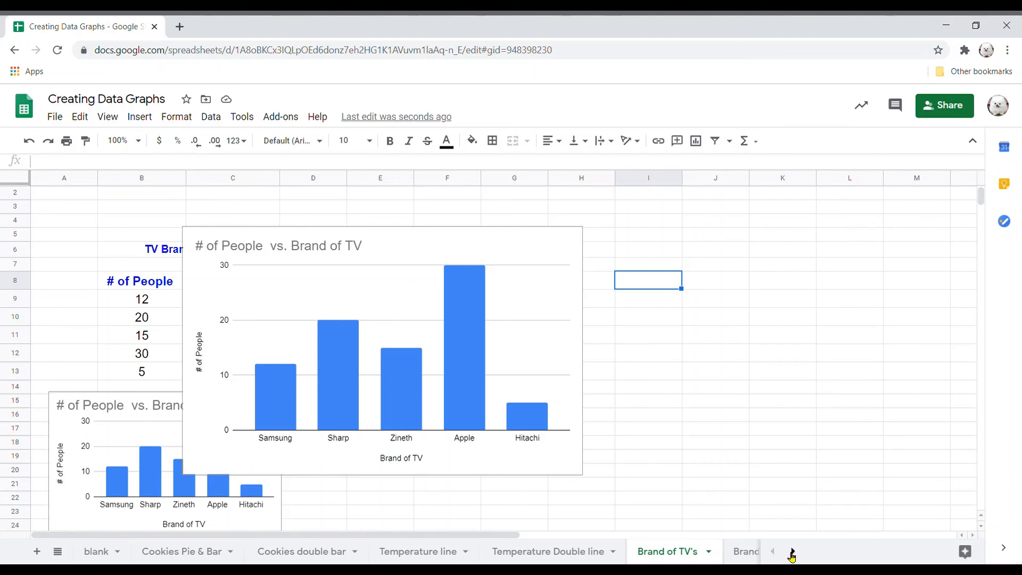
pyautogui.click(794, 553)
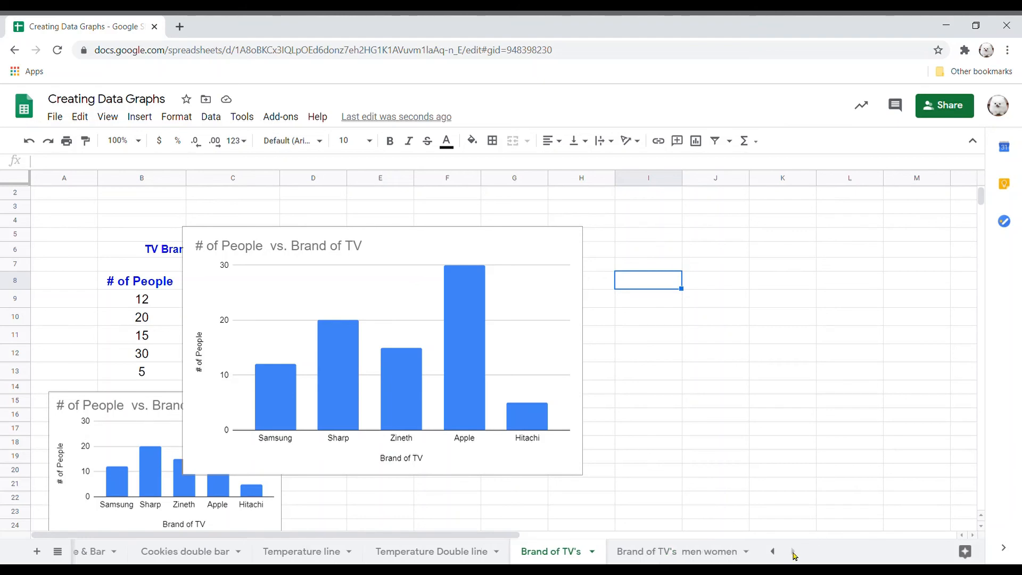
pyautogui.click(707, 560)
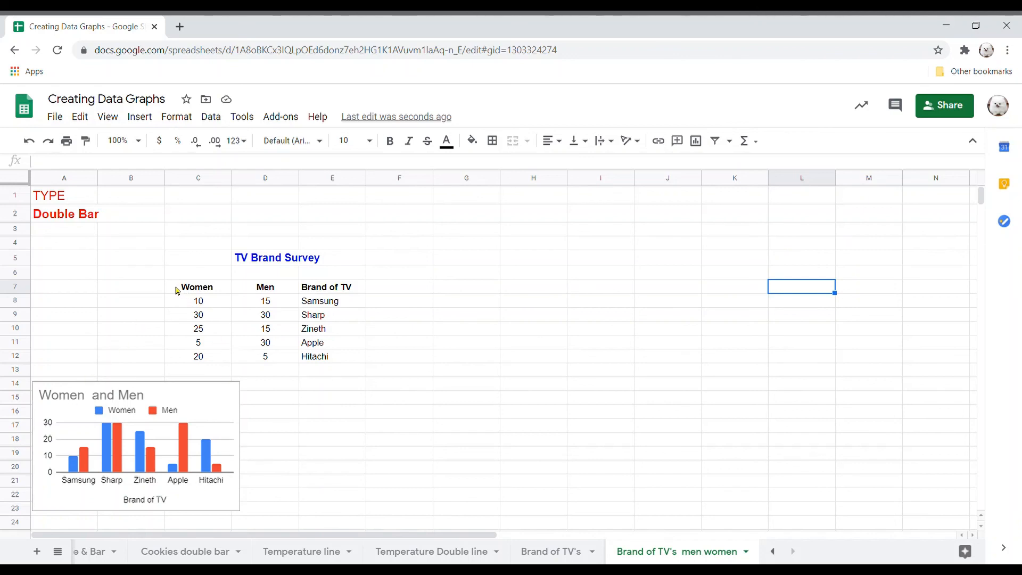
pyautogui.moveTo(178, 289); pyautogui.dragTo(329, 356)
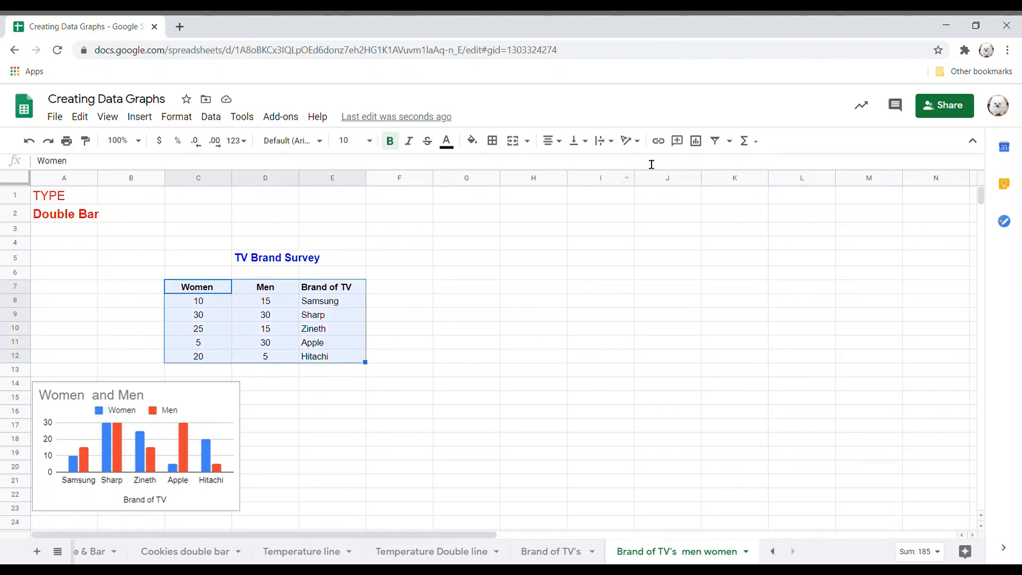
pyautogui.click(697, 141)
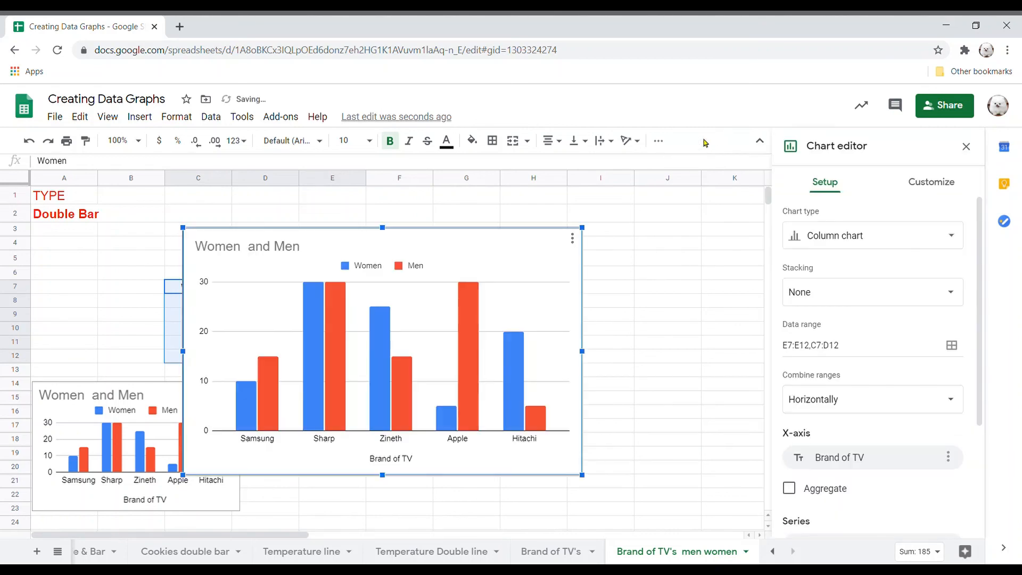
pyautogui.click(626, 472)
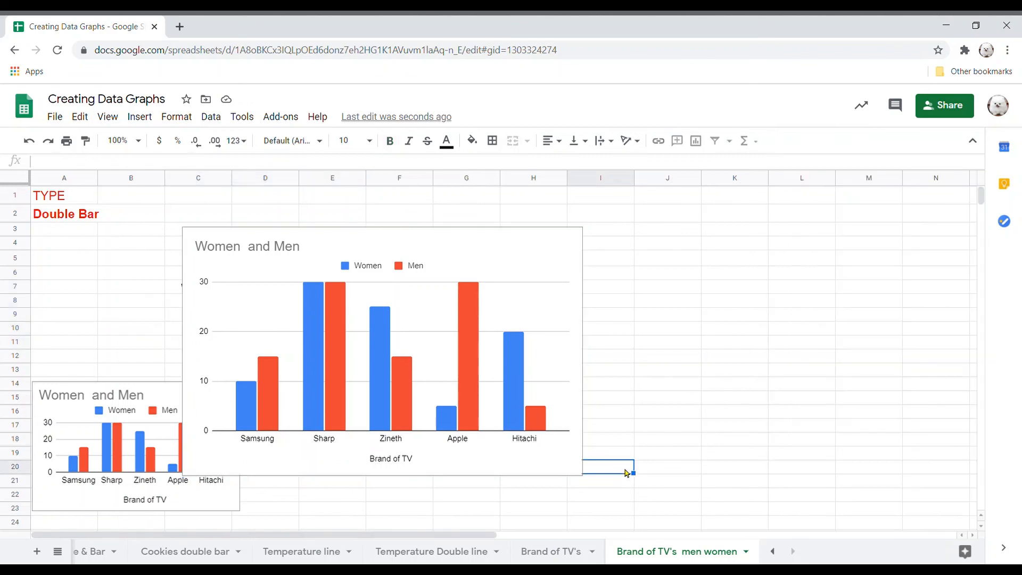
# Try the line chart type on the new, larger Women and Men chart, and return it to a column chart.
pyautogui.click(559, 461)
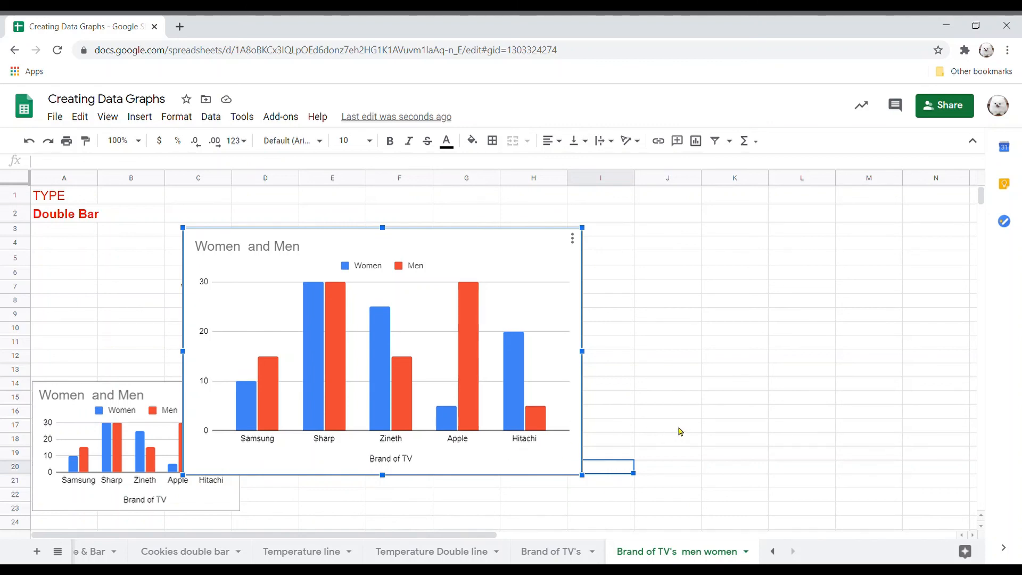
pyautogui.doubleClick(563, 450)
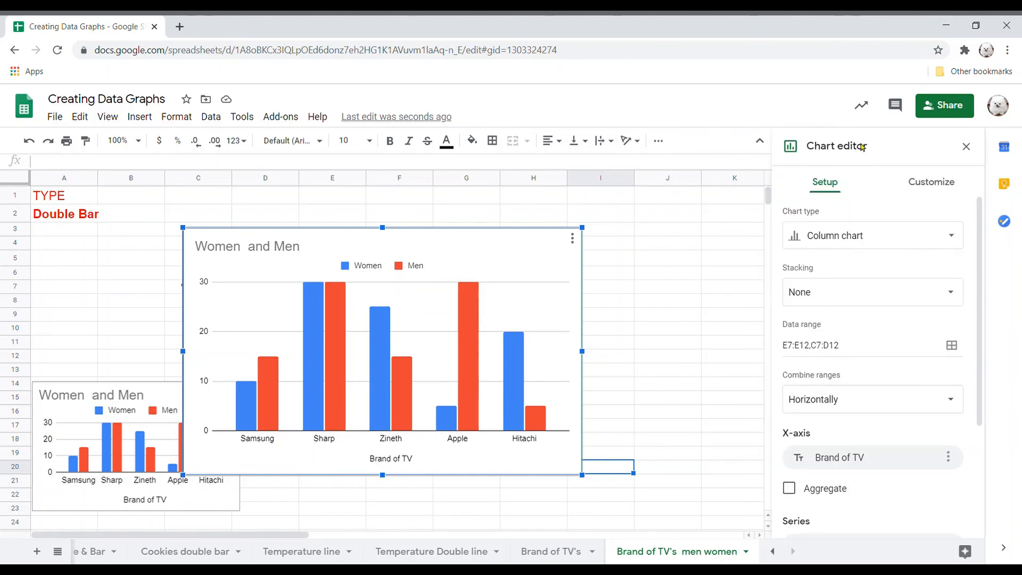
pyautogui.click(874, 240)
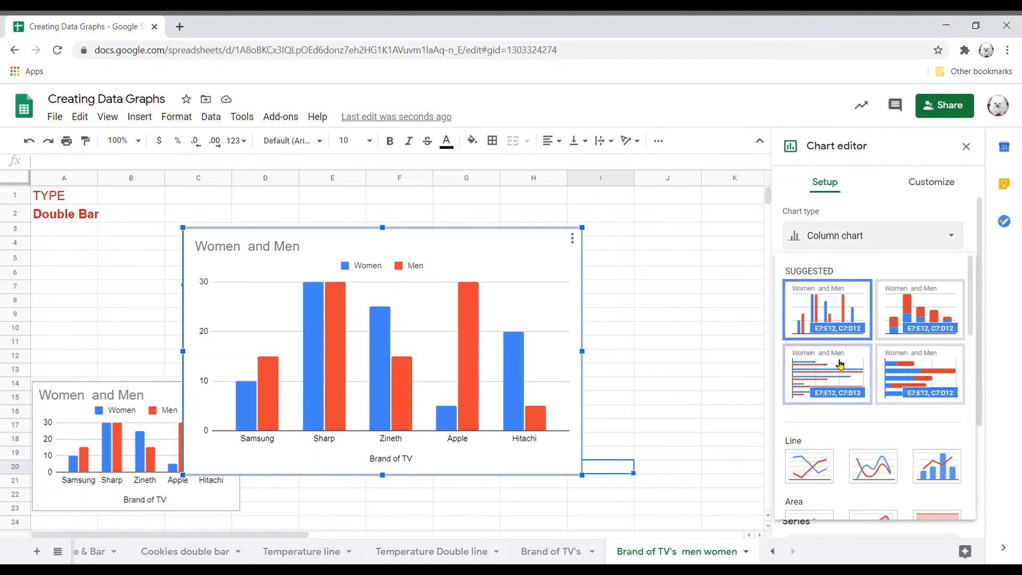
pyautogui.click(821, 477)
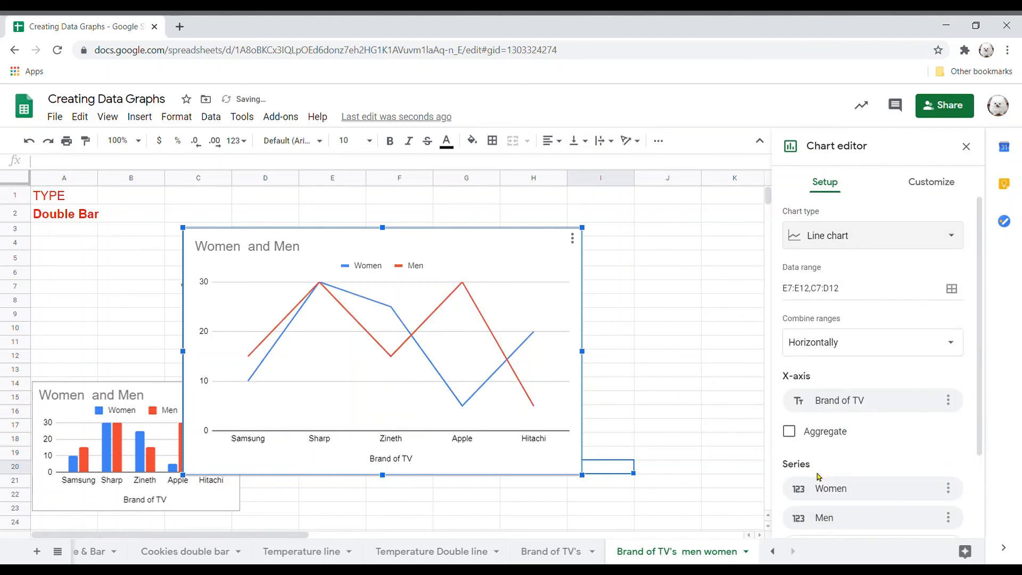
pyautogui.click(904, 241)
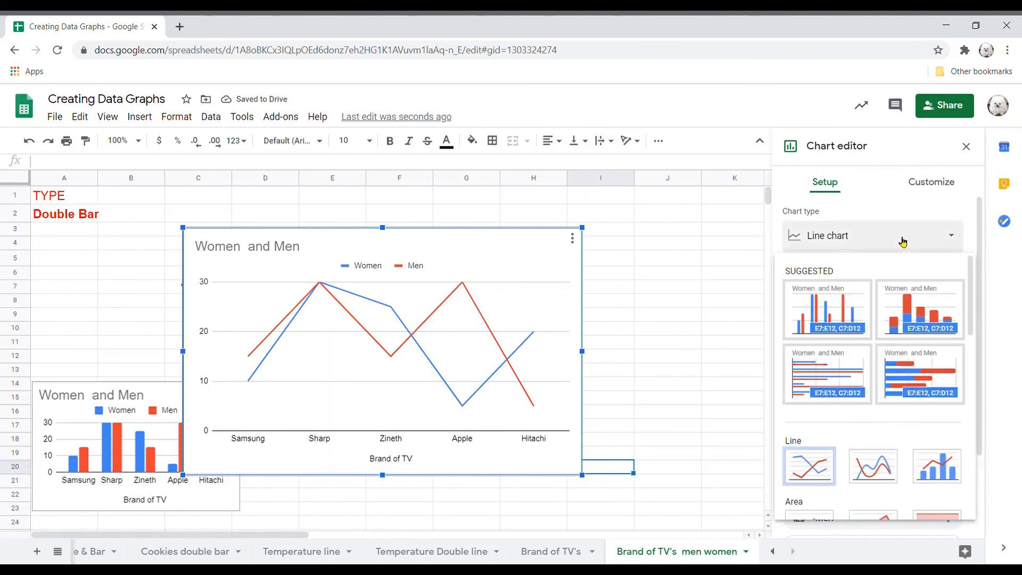
pyautogui.click(857, 314)
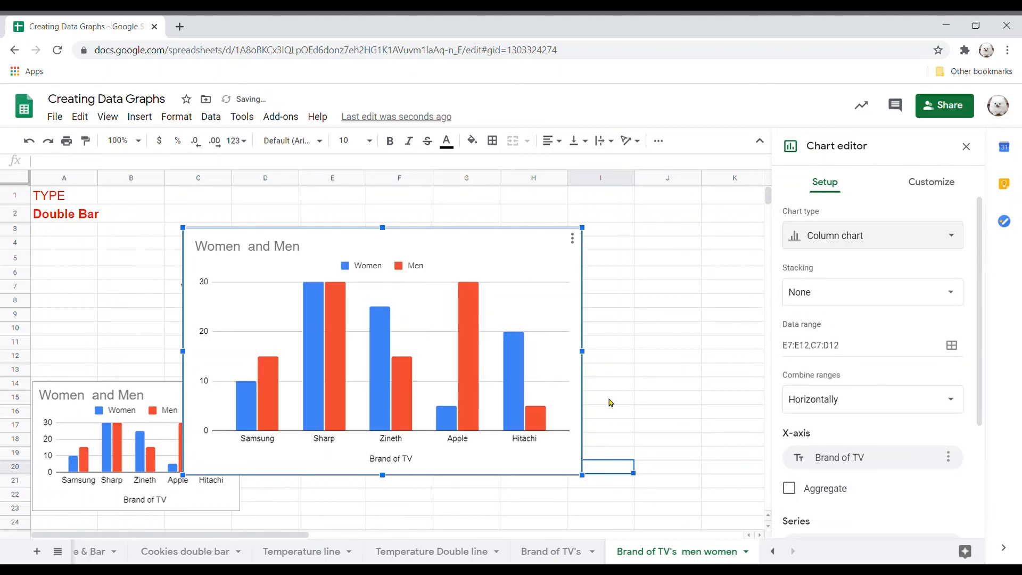